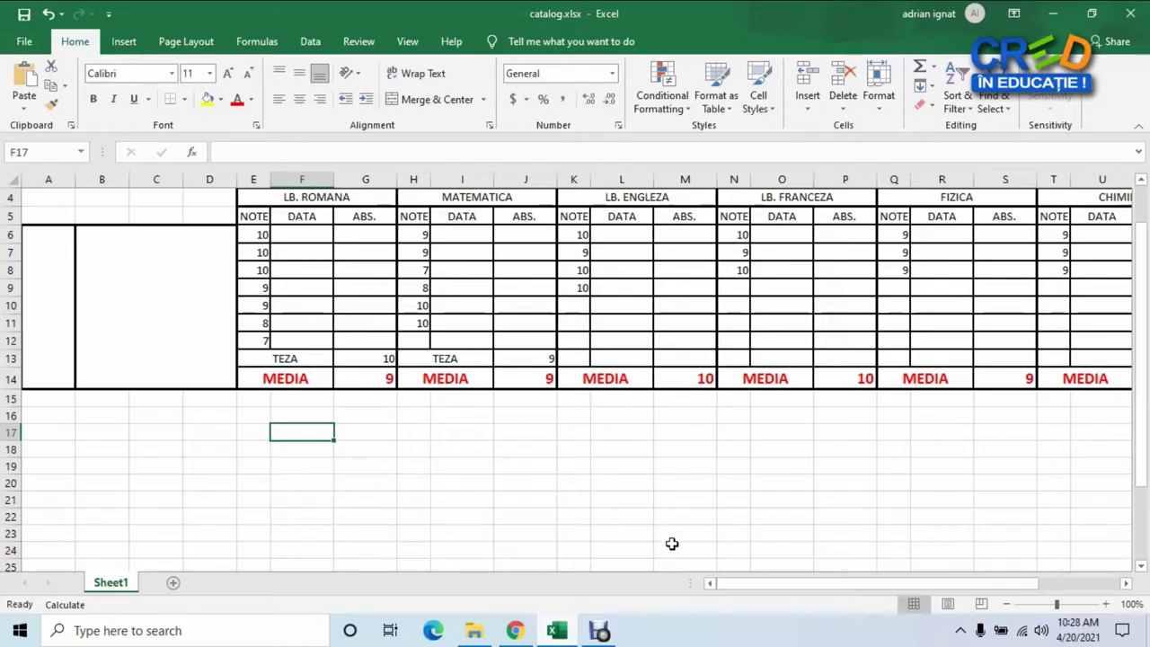
- Insert a basic 2-D Line chart and nudge it slightly left and down over the table
{"action": "scroll", "coordinate": [672, 543], "scroll_direction": "up", "scroll_amount": 1}
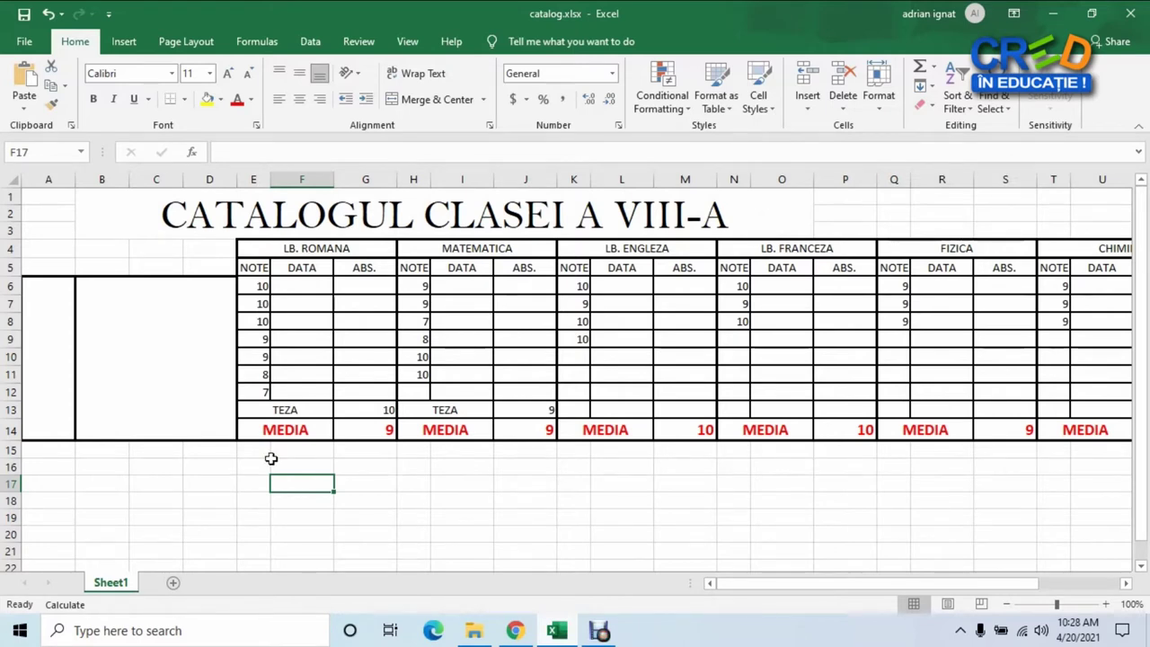
{"action": "left_click", "coordinate": [125, 41]}
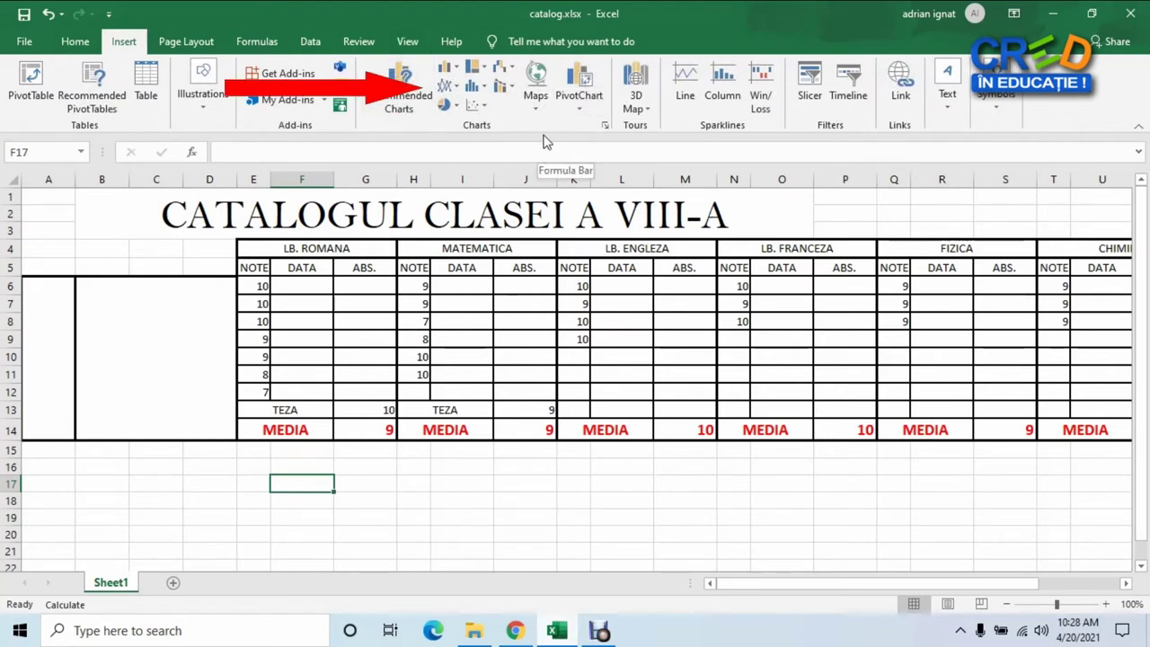
{"action": "left_click", "coordinate": [448, 86]}
{"action": "left_click", "coordinate": [460, 139]}
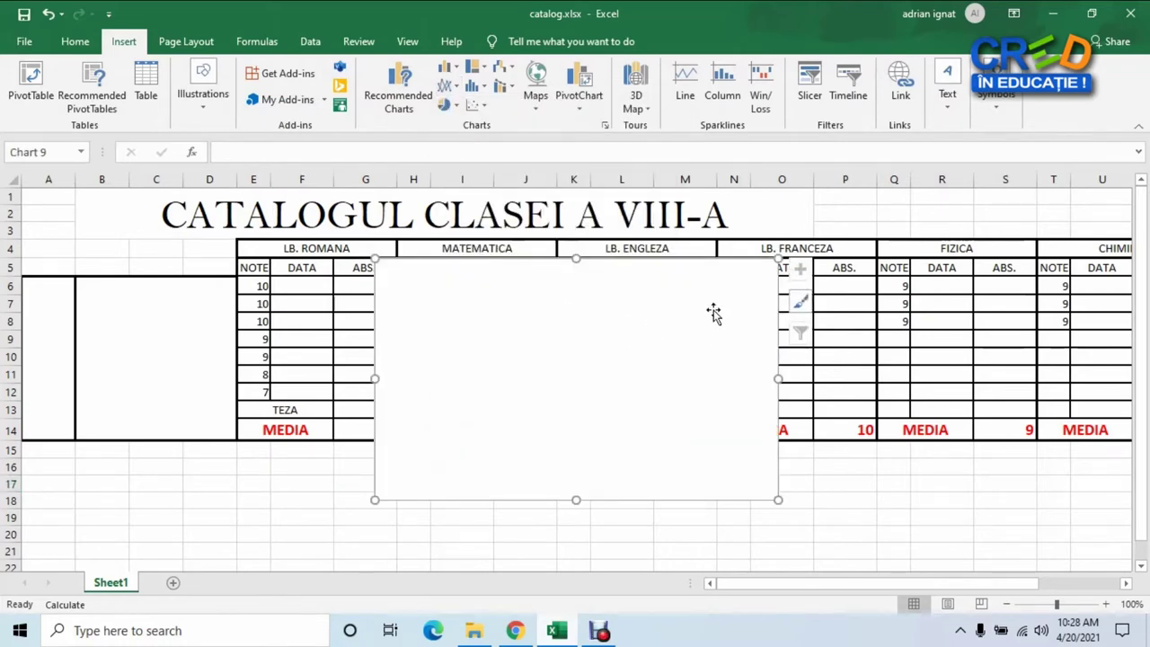
{"action": "mouse_move", "coordinate": [708, 314]}
{"action": "left_mouse_down"}
{"action": "mouse_move", "coordinate": [684, 334]}
{"action": "mouse_move", "coordinate": [567, 351]}
{"action": "left_mouse_up"}
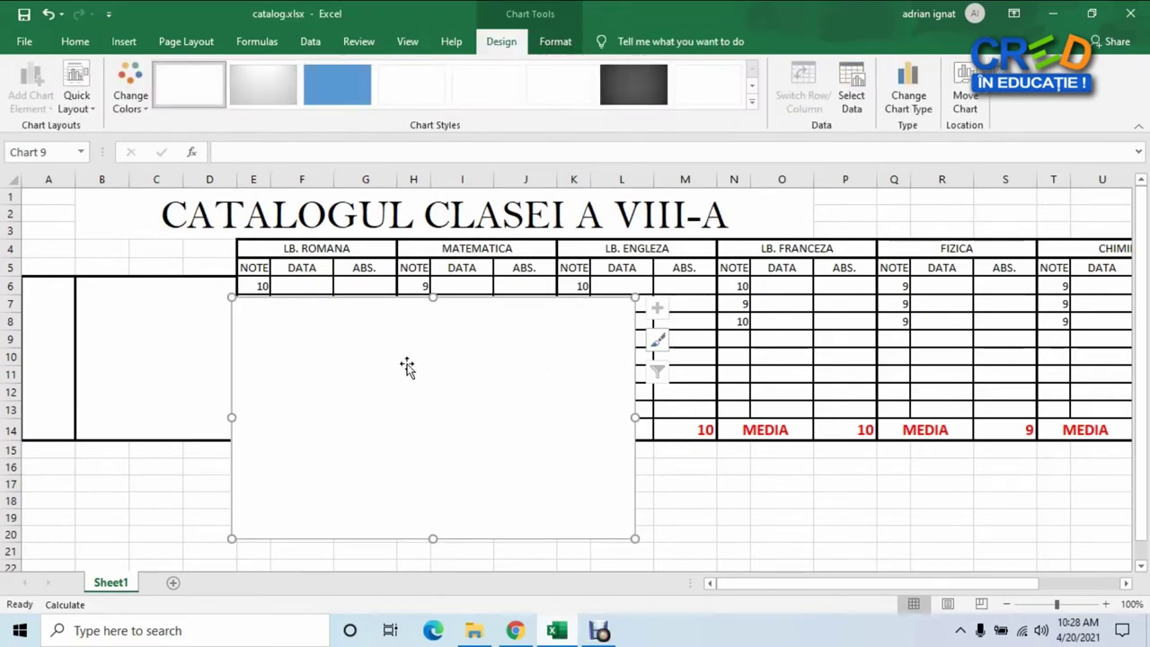
{"action": "right_click", "coordinate": [433, 353]}
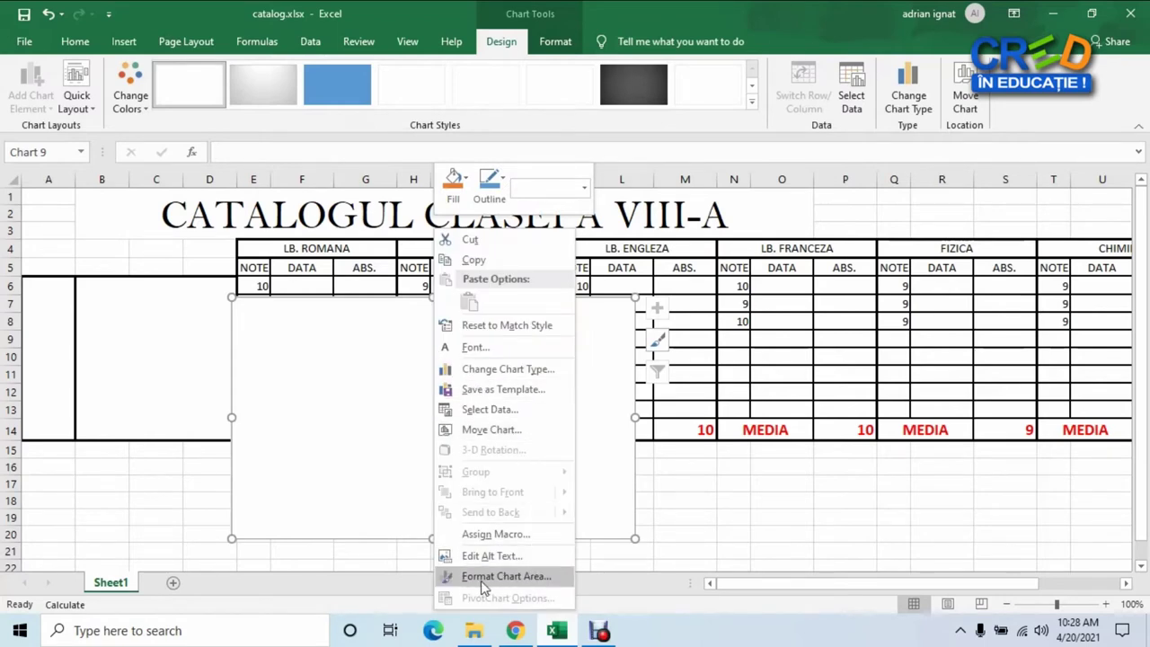
- Apply a solid light blue fill to the chart area through Format Chart Area
{"action": "left_click", "coordinate": [537, 579]}
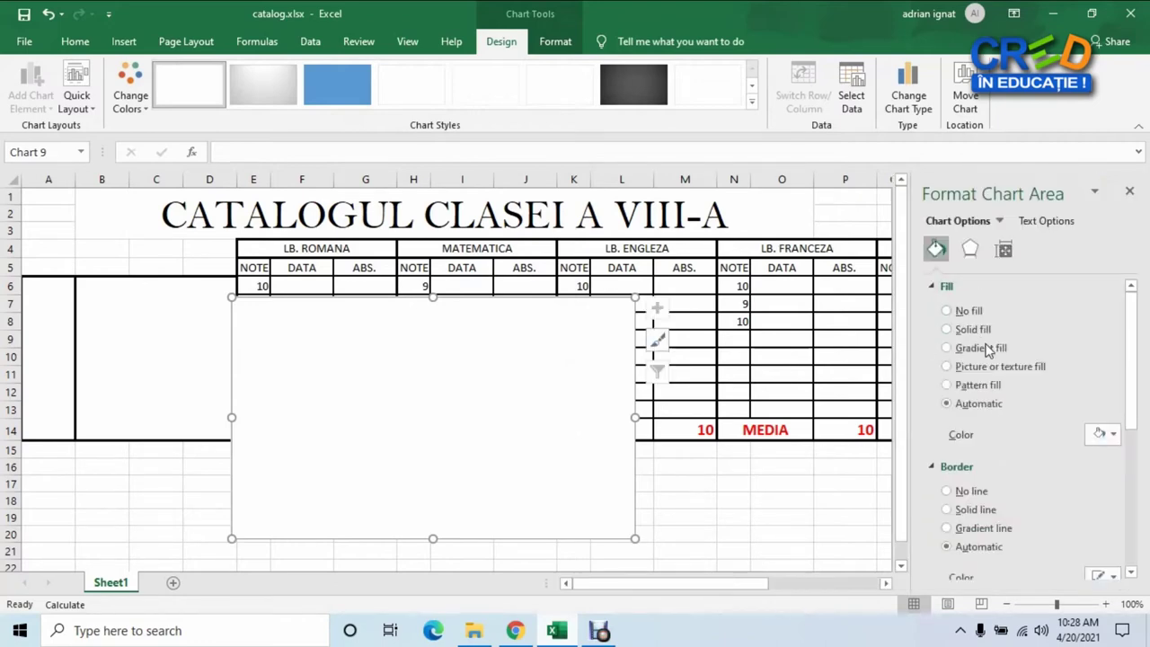
{"action": "left_click", "coordinate": [987, 331]}
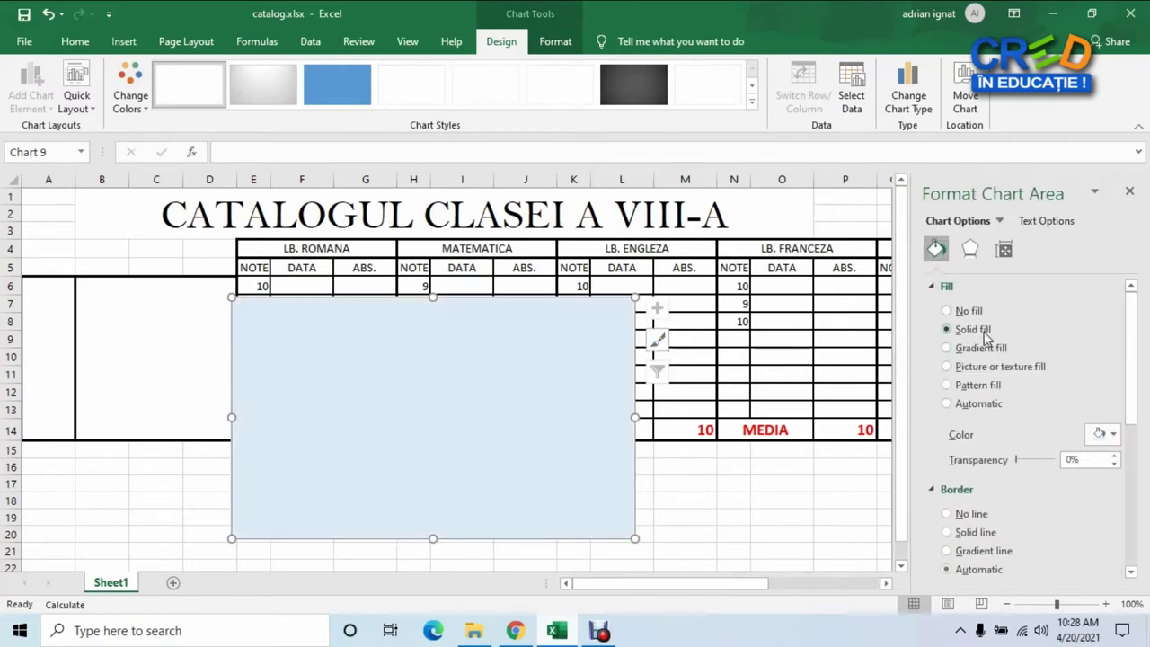
{"action": "left_click", "coordinate": [1104, 436]}
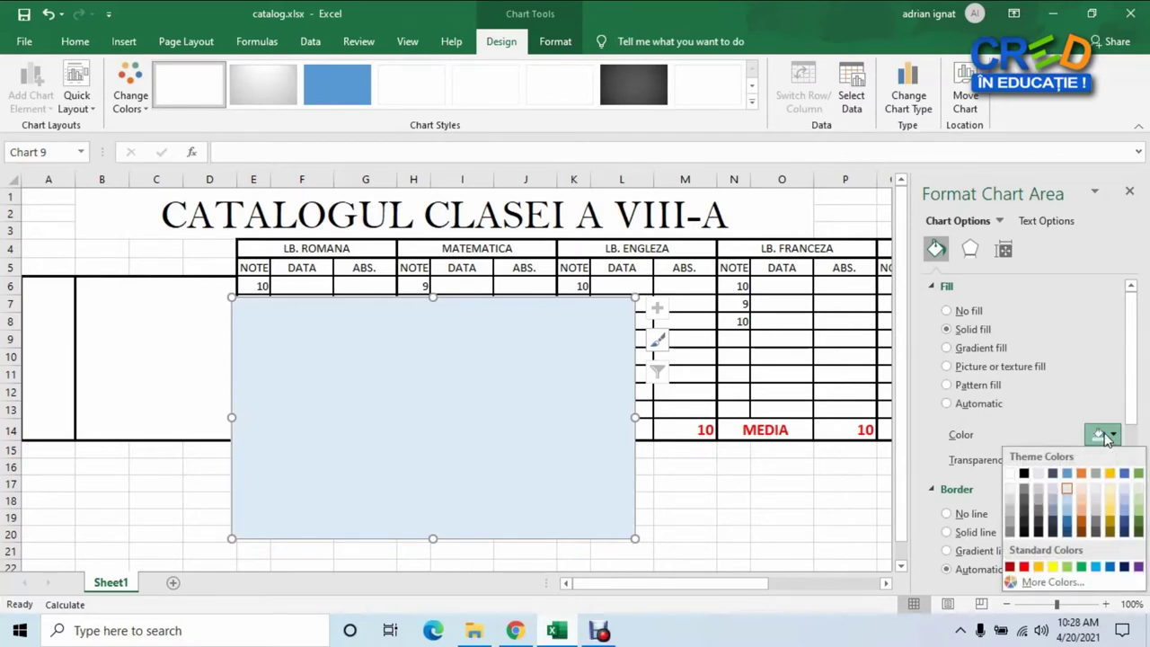
{"action": "left_click", "coordinate": [1124, 488]}
{"action": "left_click", "coordinate": [1109, 438]}
{"action": "left_click", "coordinate": [1066, 494]}
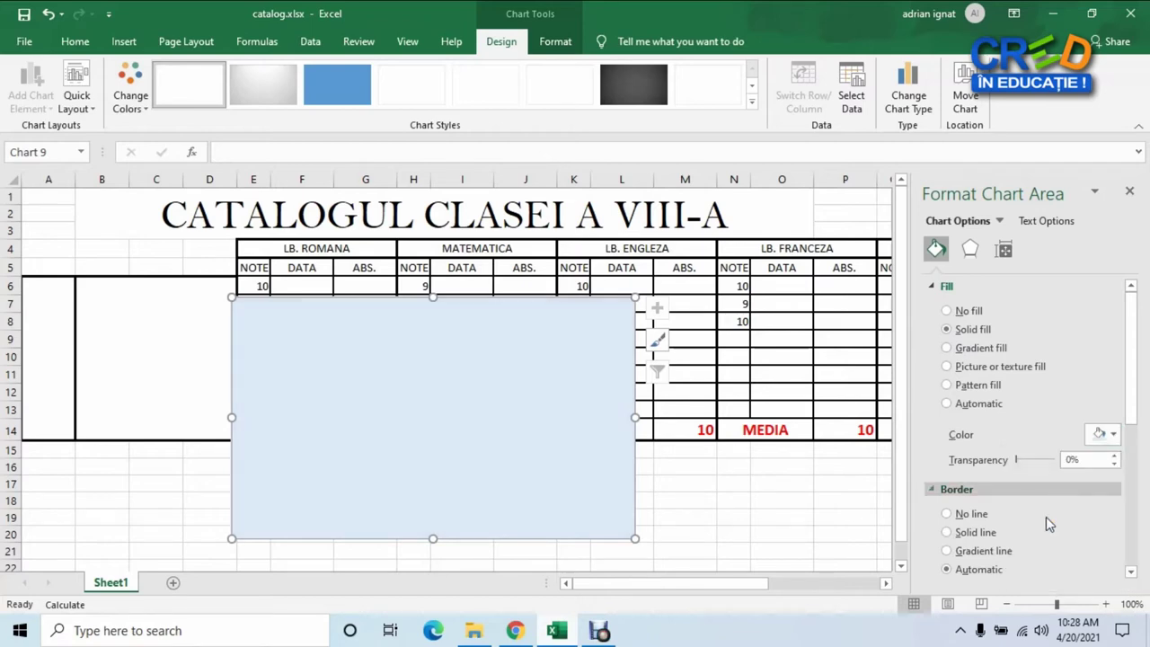
{"action": "left_click", "coordinate": [1129, 195]}
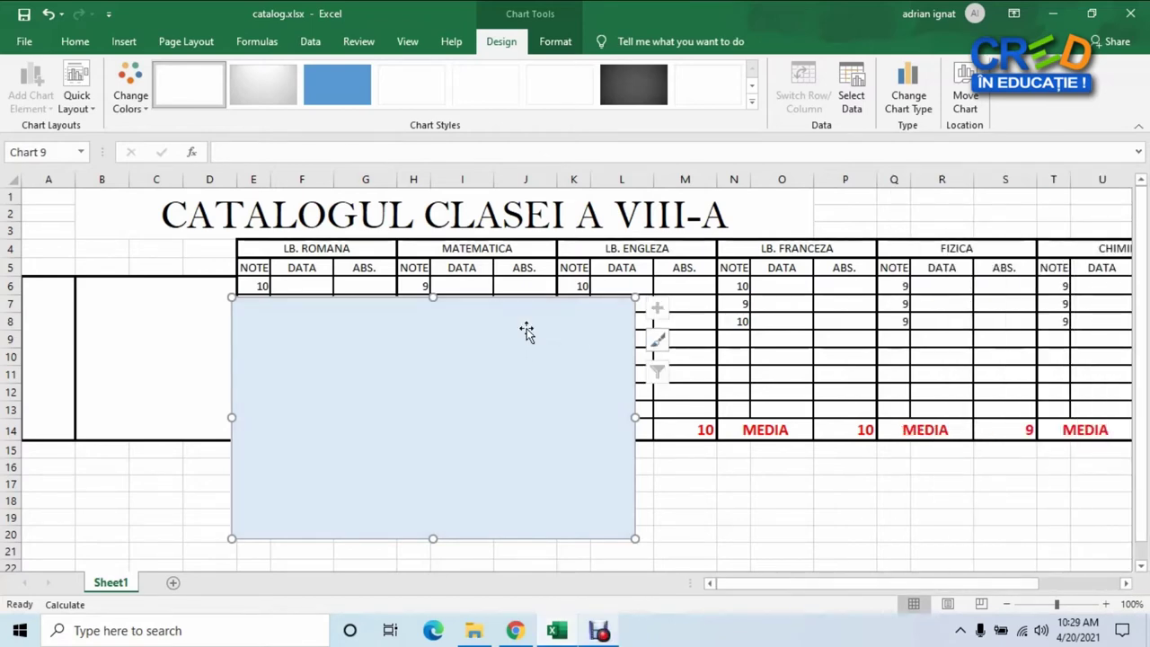
- Drag the chart down so its top edge sits at row 15, under the MEDIA row
{"action": "left_click_drag", "start_coordinate": [527, 331], "coordinate": [532, 479]}
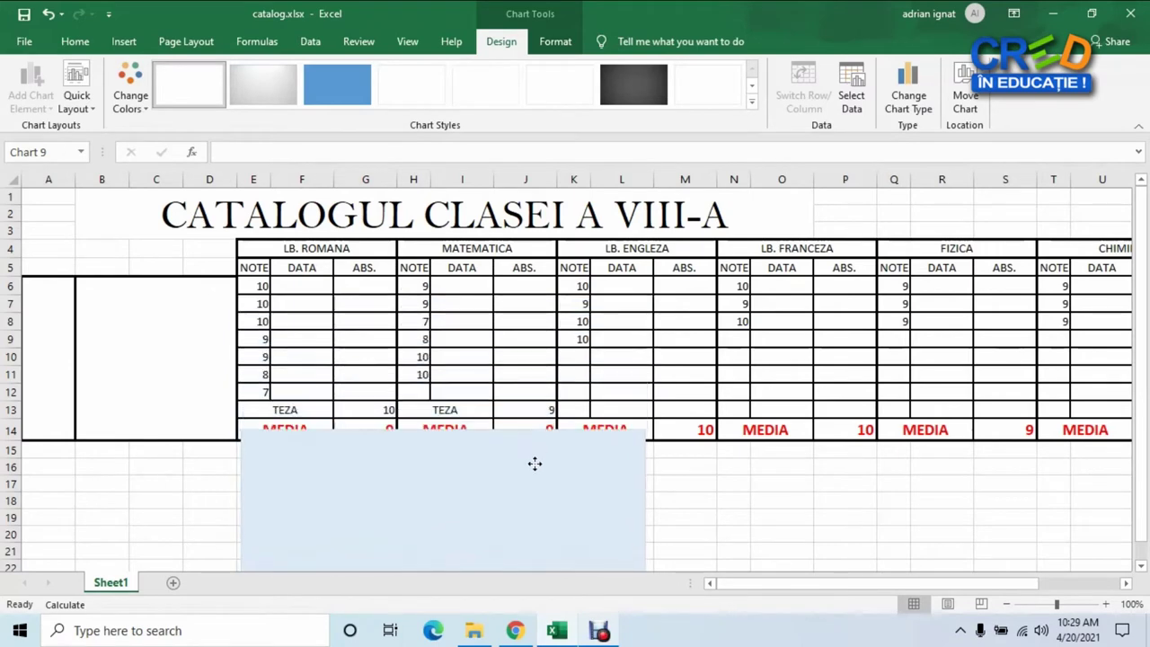
{"action": "left_click_drag", "start_coordinate": [532, 479], "coordinate": [532, 476]}
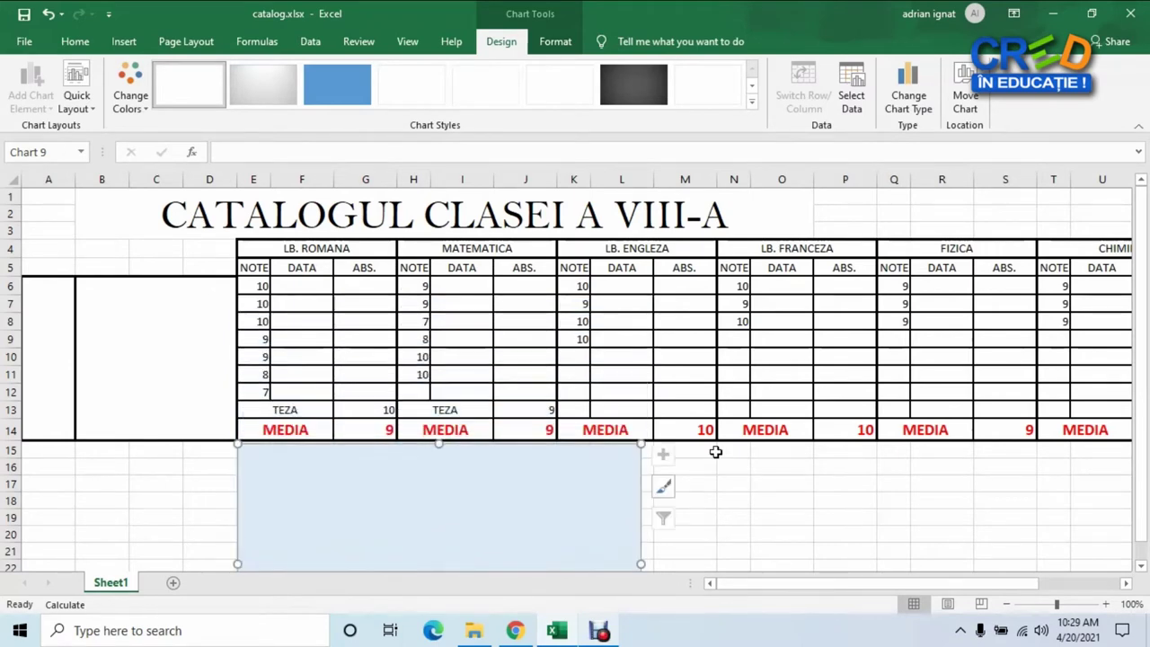
{"action": "scroll", "coordinate": [715, 452], "scroll_direction": "down", "scroll_amount": 2}
{"action": "scroll", "coordinate": [715, 452], "scroll_direction": "down", "scroll_amount": 1}
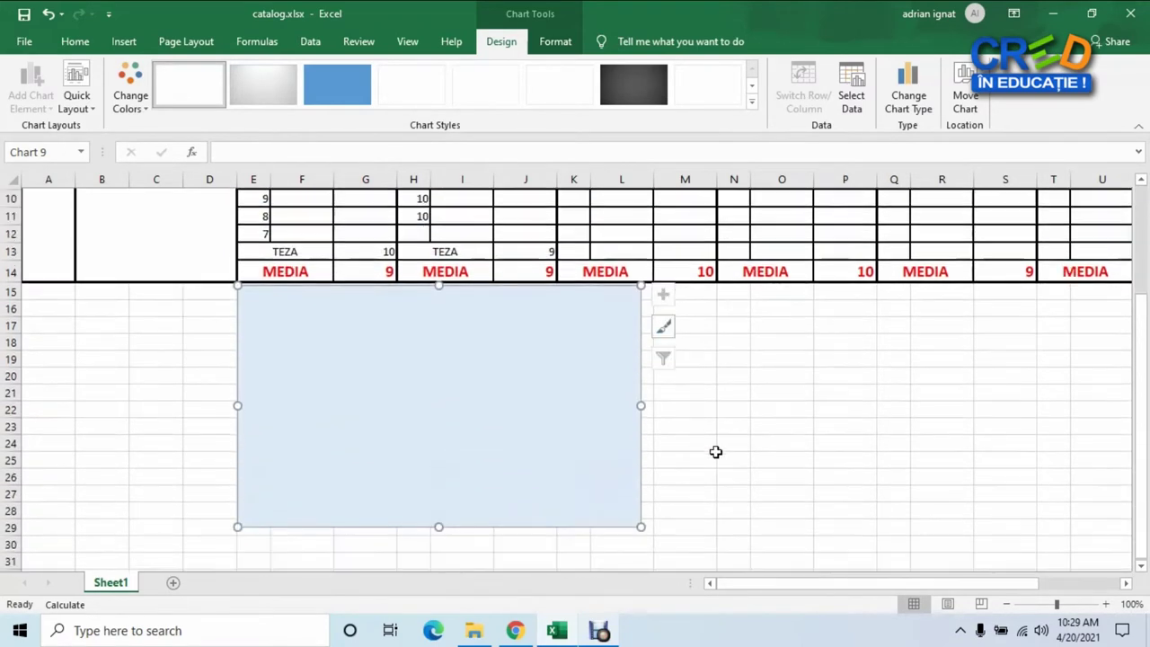
{"action": "scroll", "coordinate": [715, 451], "scroll_direction": "up", "scroll_amount": 2}
{"action": "scroll", "coordinate": [715, 451], "scroll_direction": "up", "scroll_amount": 1}
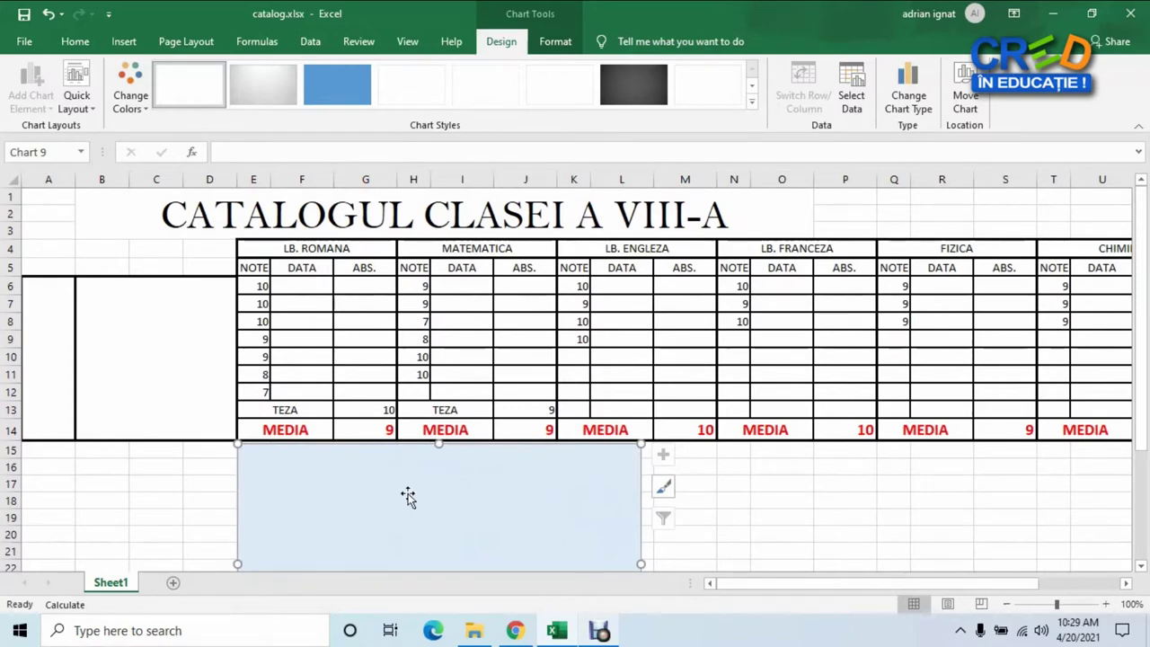
- Add a data series named LB. ROMANA that uses grades E6:E12 as its values
{"action": "right_click", "coordinate": [468, 495]}
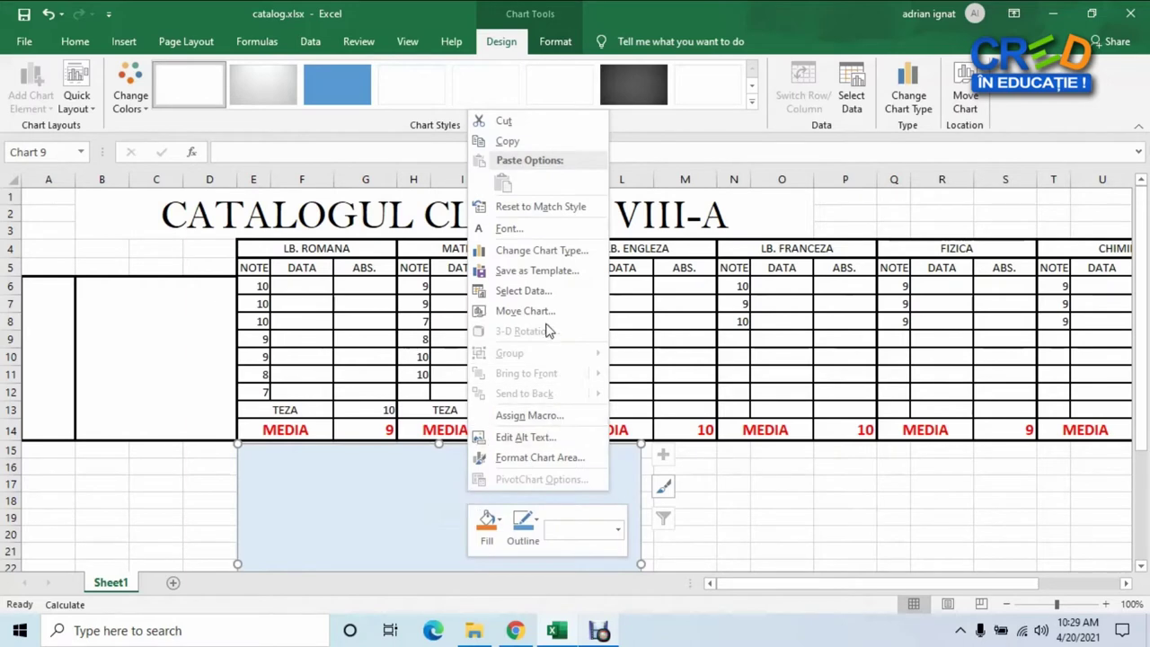
{"action": "left_click", "coordinate": [521, 292]}
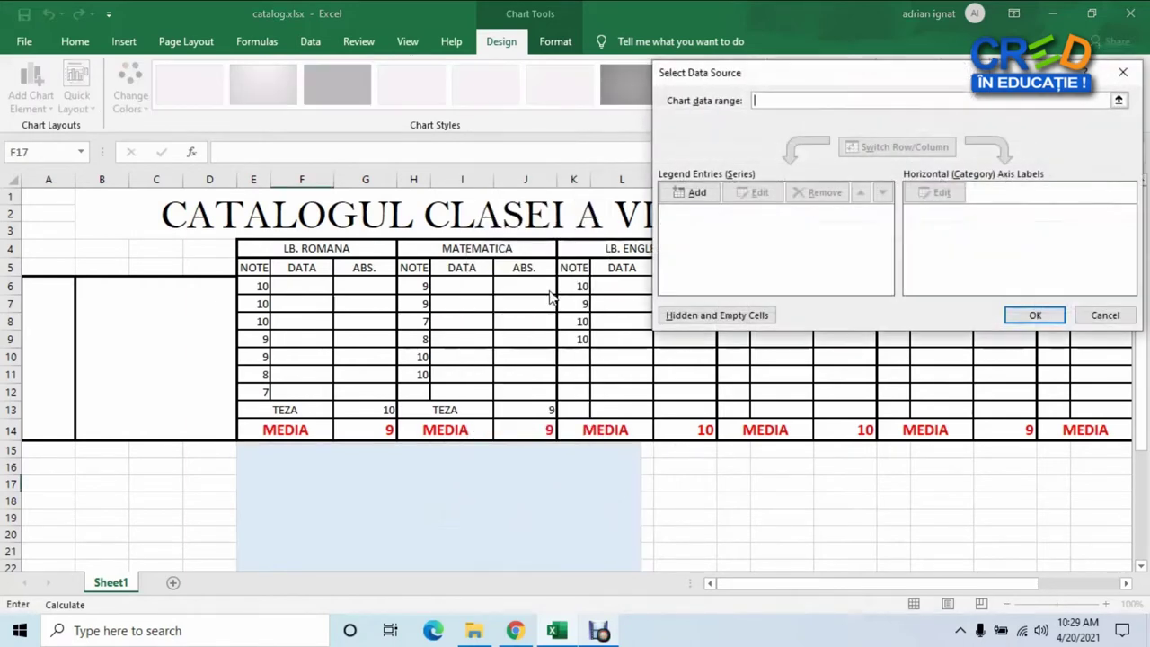
{"action": "left_click_drag", "start_coordinate": [929, 77], "coordinate": [916, 102]}
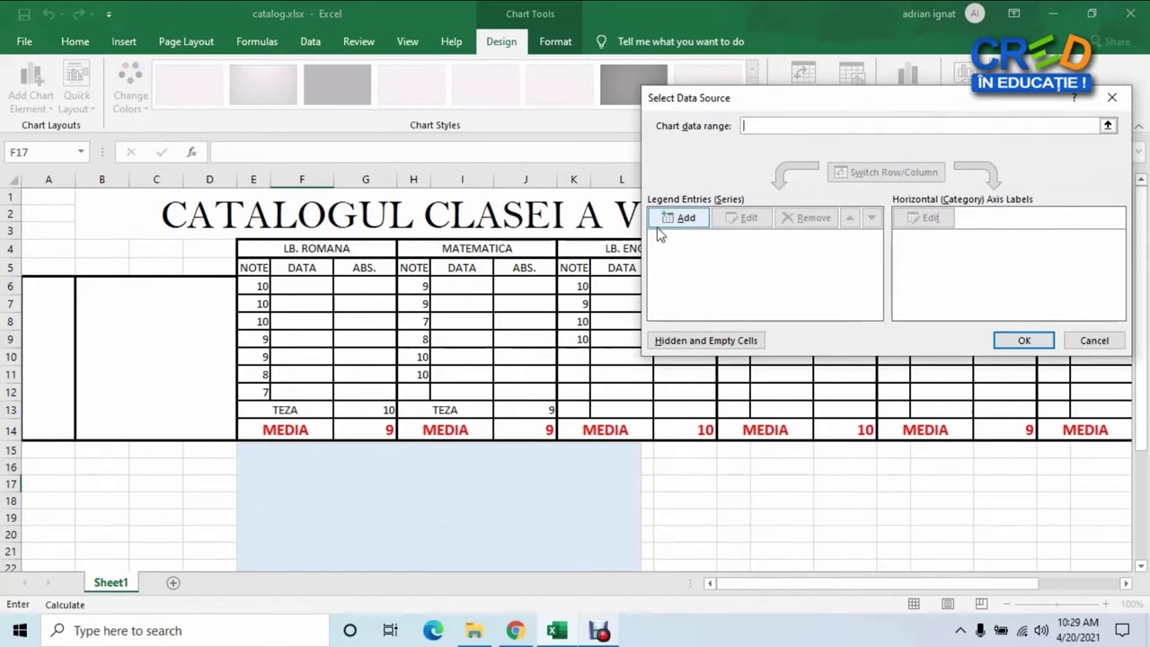
{"action": "left_click", "coordinate": [687, 218]}
{"action": "type", "text": "LB. ROMANA"}
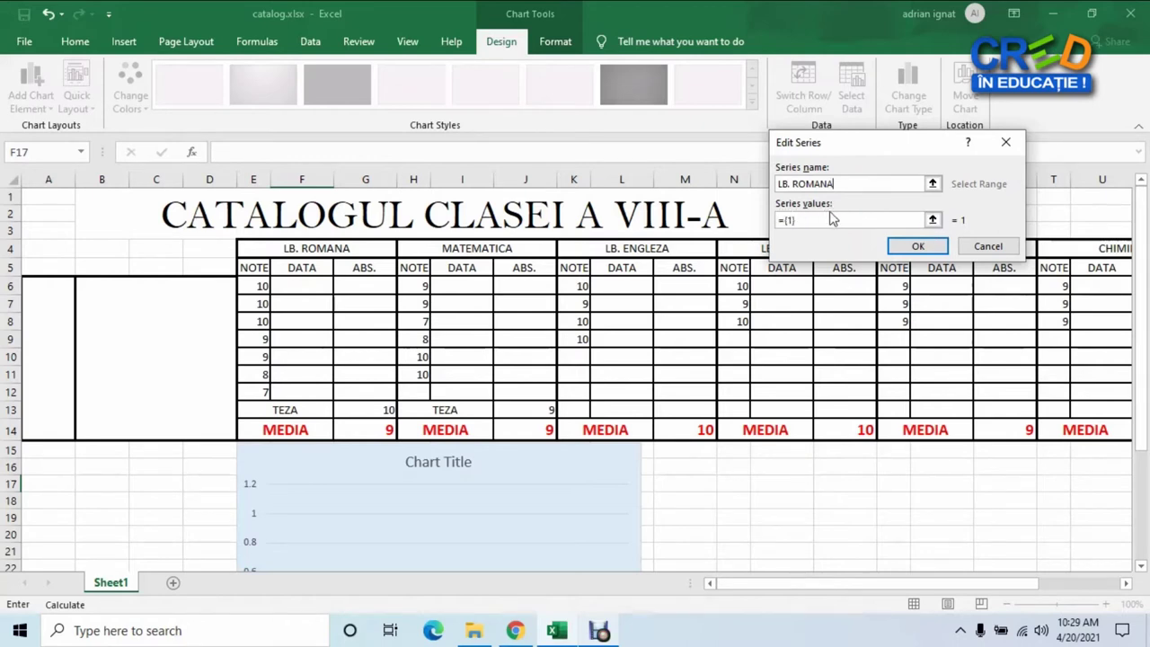
{"action": "left_click", "coordinate": [933, 220]}
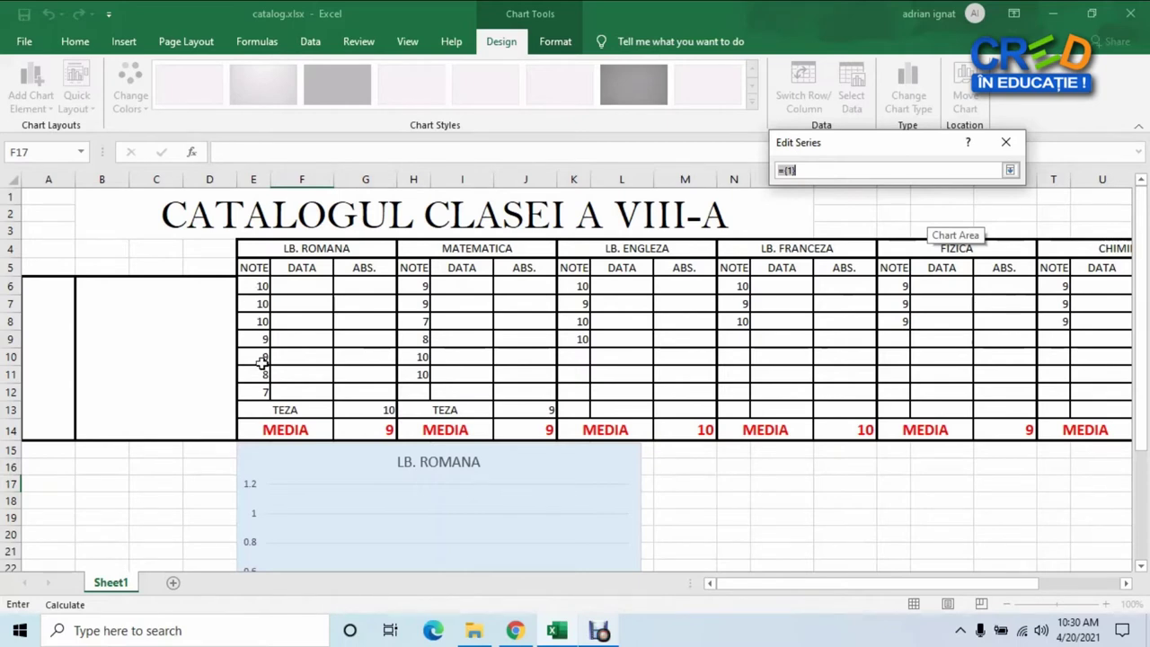
{"action": "left_click_drag", "start_coordinate": [259, 288], "coordinate": [264, 393]}
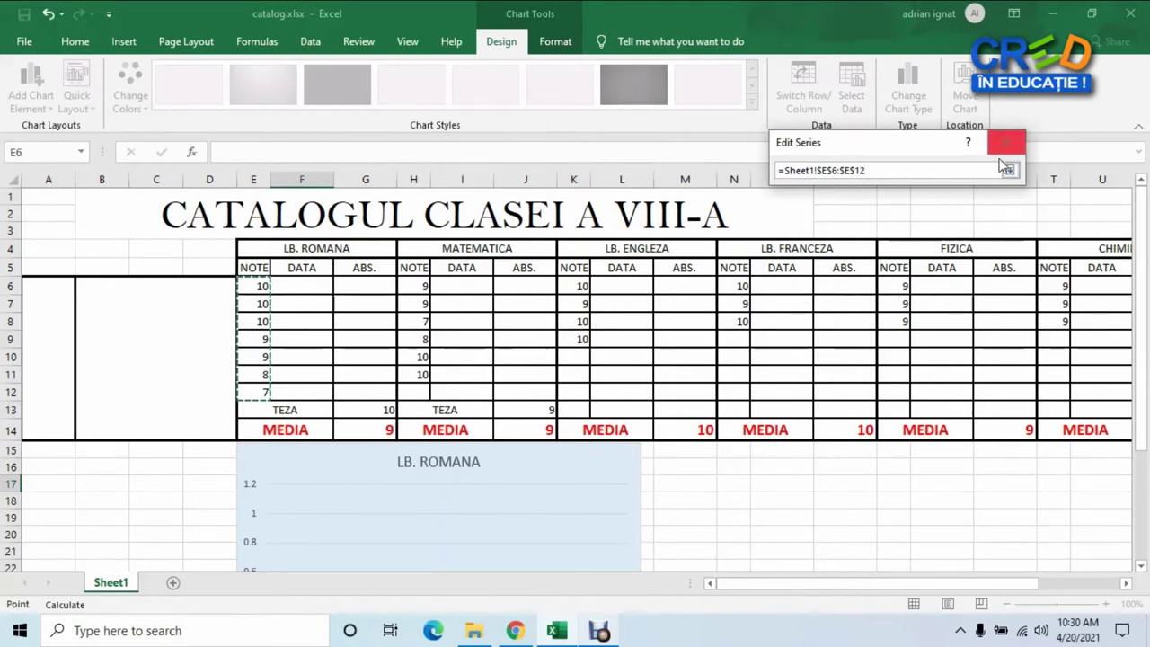
{"action": "left_click", "coordinate": [1010, 171]}
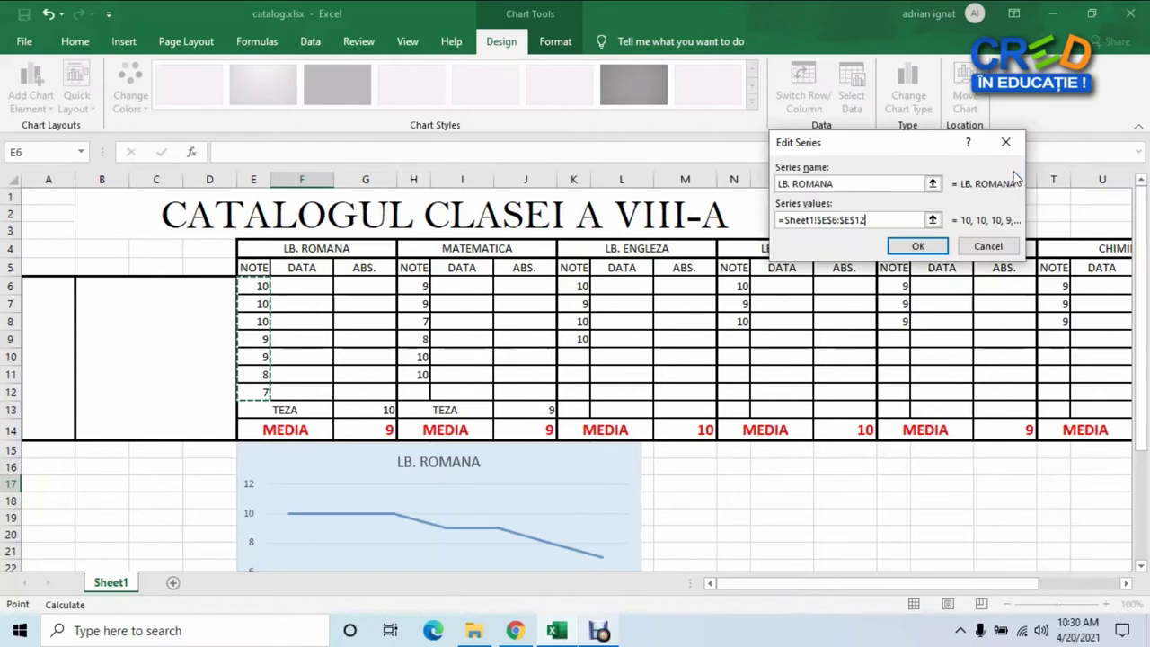
{"action": "left_click", "coordinate": [917, 251]}
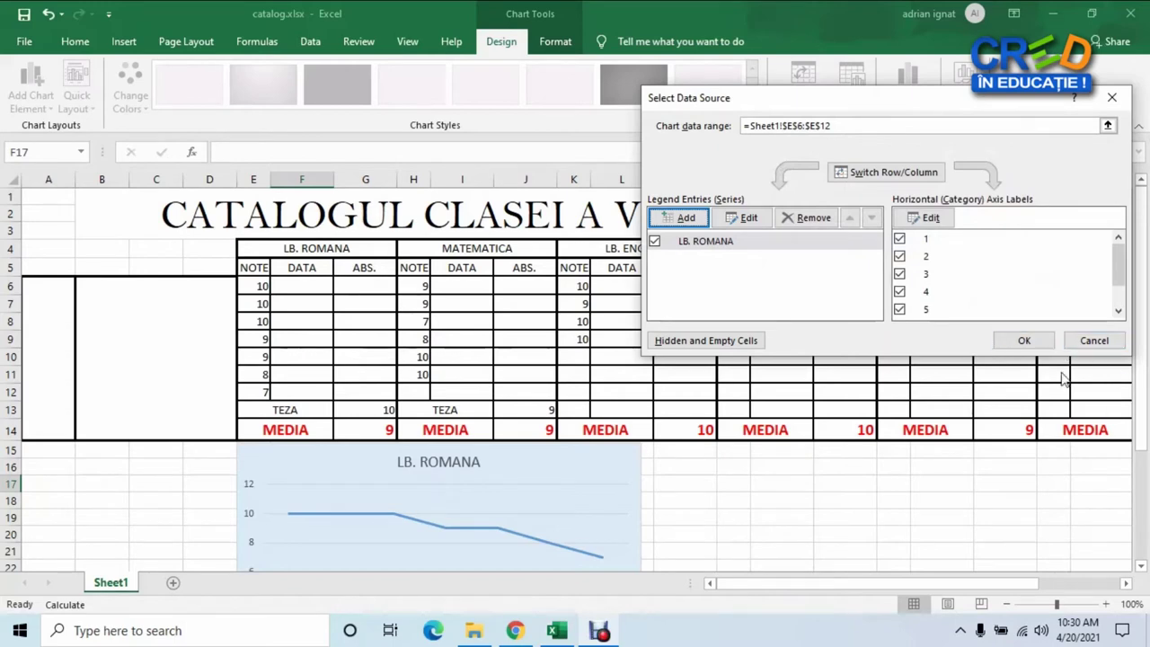
{"action": "left_click", "coordinate": [1023, 343]}
{"action": "left_click_drag", "start_coordinate": [1142, 269], "coordinate": [1140, 449]}
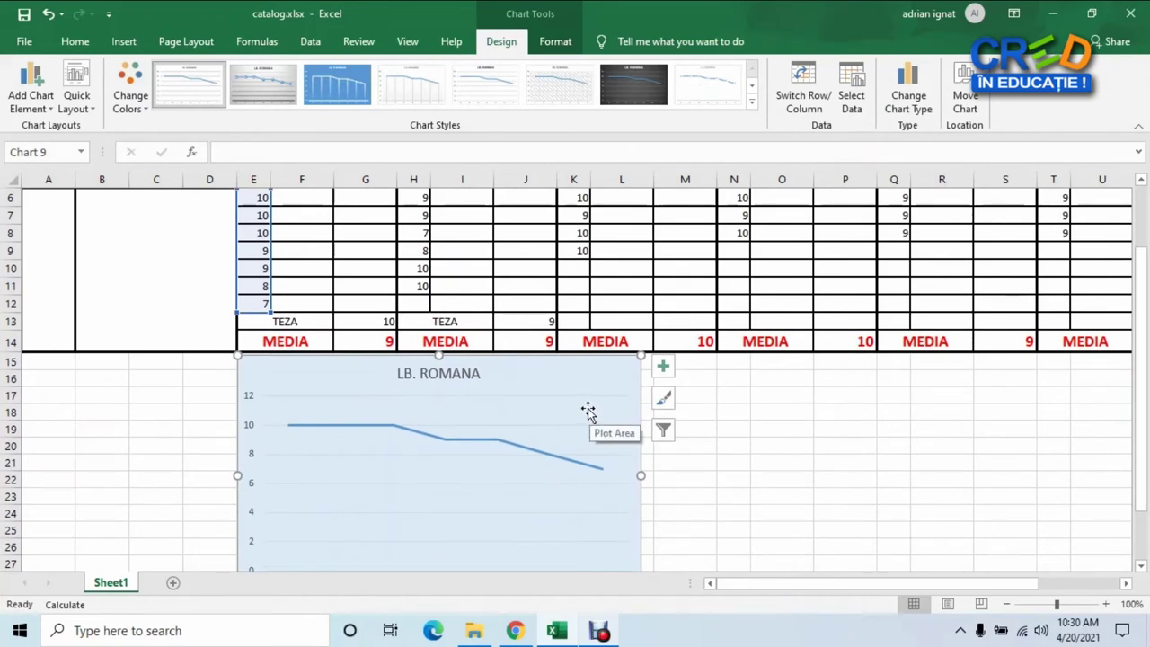
- Add a second data series named MATEMATICA that uses grades H6:H12 as its values
{"action": "left_click", "coordinate": [780, 480]}
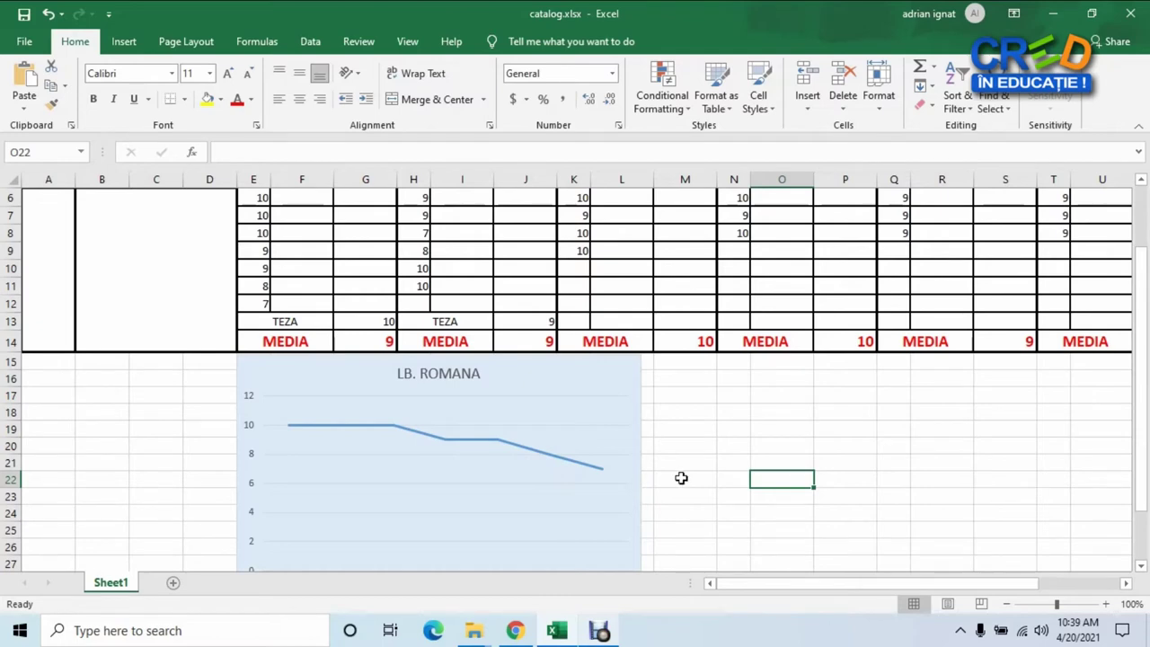
{"action": "right_click", "coordinate": [554, 375]}
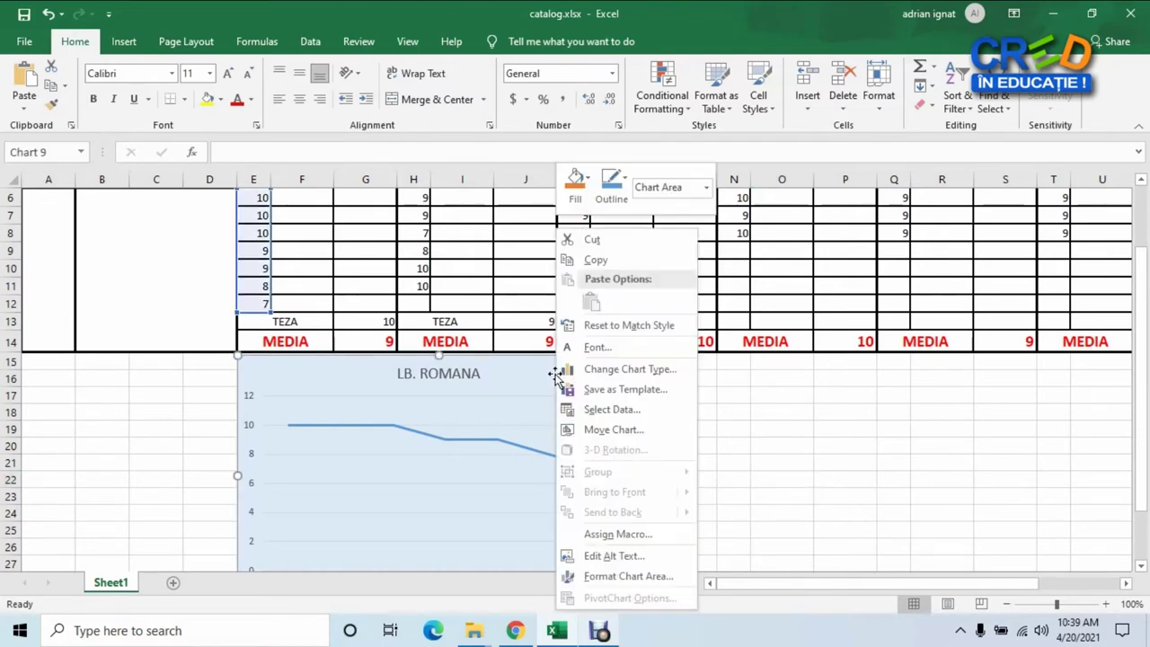
{"action": "left_click", "coordinate": [612, 410]}
{"action": "left_click", "coordinate": [685, 219]}
{"action": "type", "text": "MATEMATICA"}
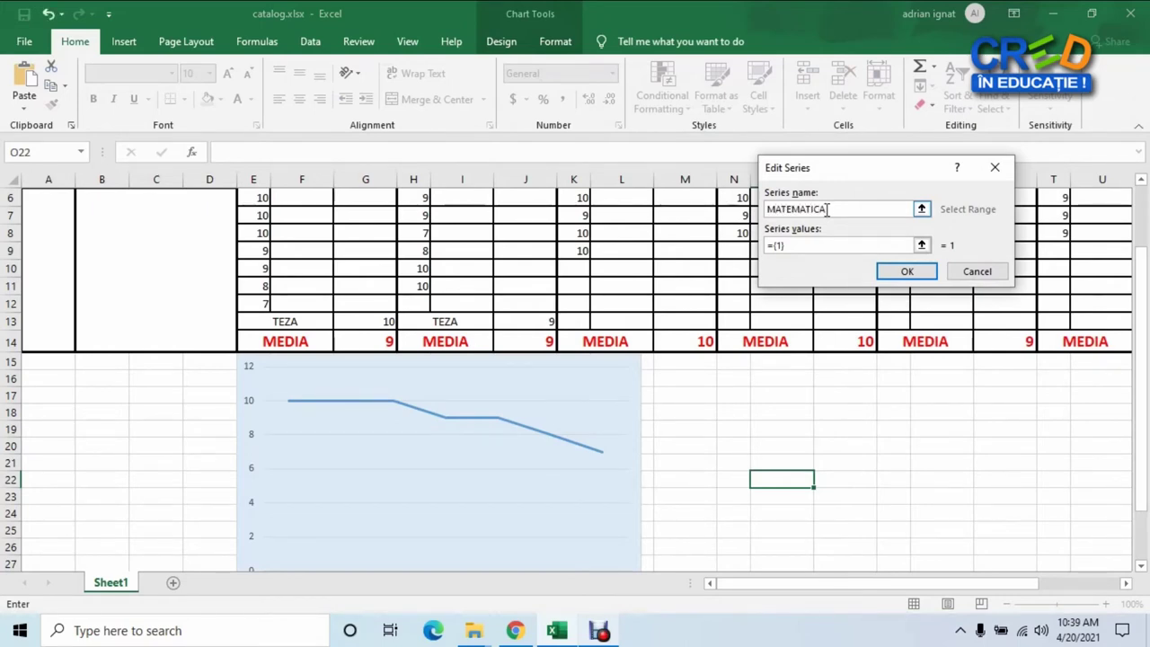
{"action": "left_click", "coordinate": [922, 246]}
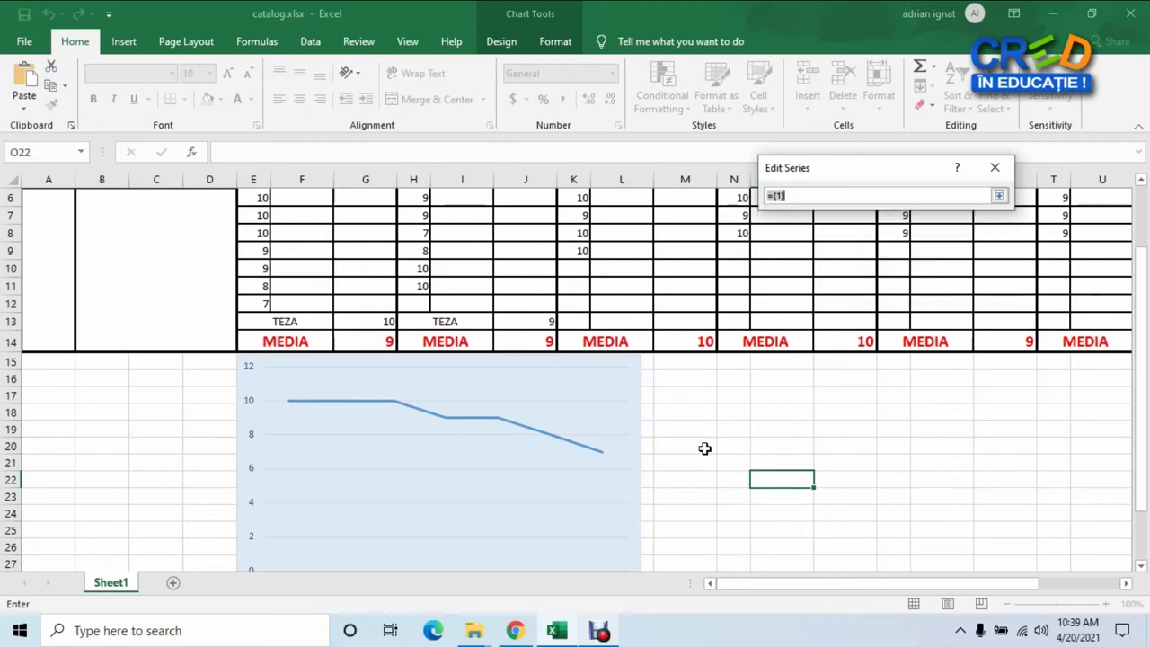
{"action": "scroll", "coordinate": [698, 447], "scroll_direction": "up", "scroll_amount": 1}
{"action": "scroll", "coordinate": [699, 447], "scroll_direction": "up", "scroll_amount": 1}
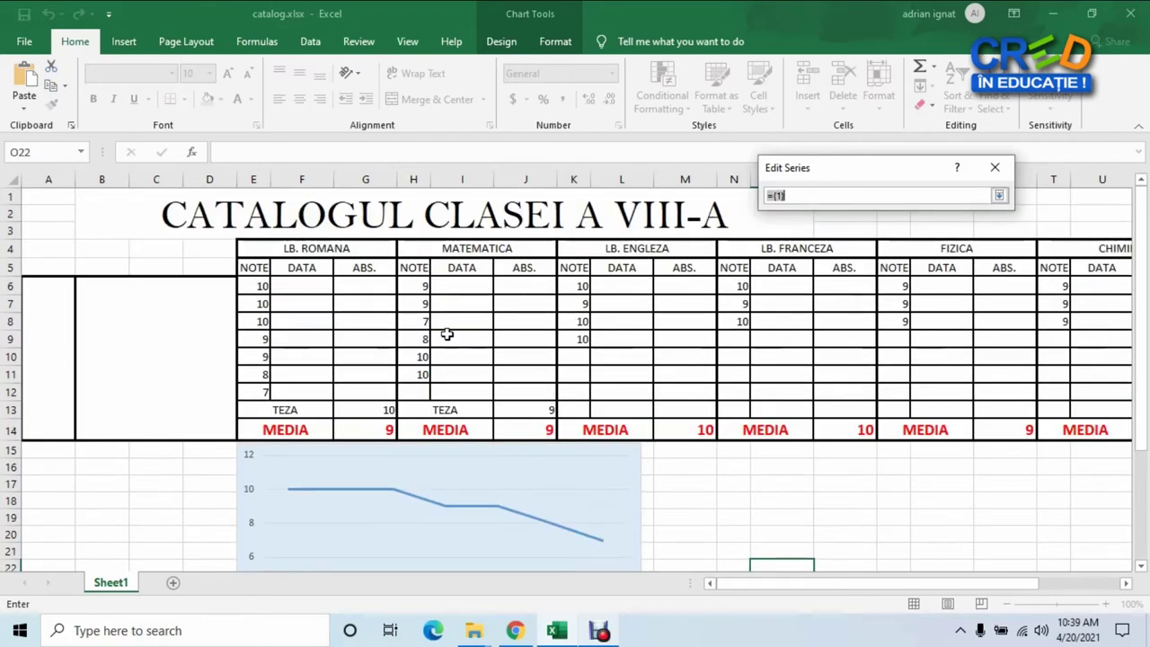
{"action": "left_click_drag", "start_coordinate": [419, 285], "coordinate": [420, 390]}
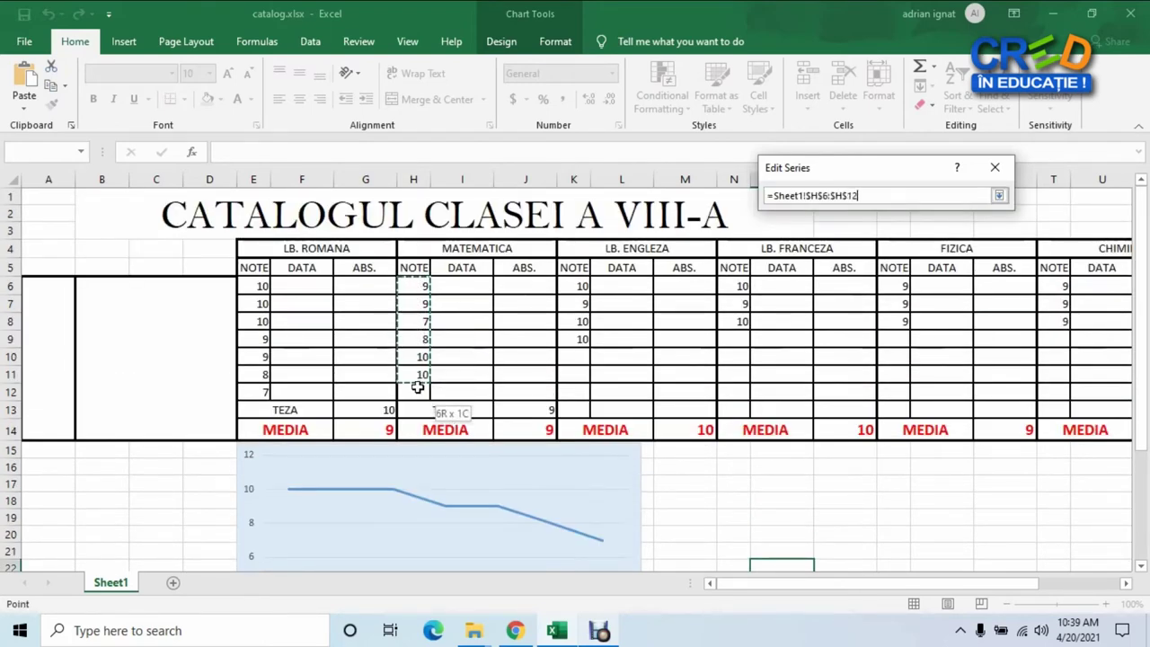
{"action": "left_click", "coordinate": [998, 195]}
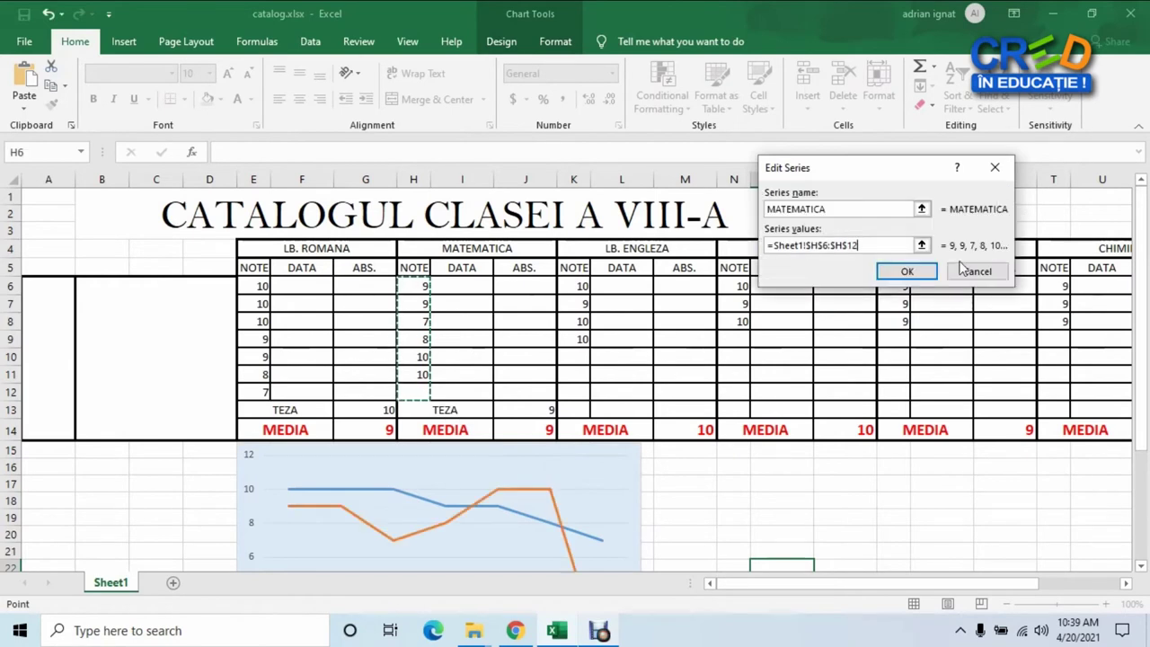
{"action": "left_click", "coordinate": [909, 272]}
{"action": "left_click", "coordinate": [1026, 343]}
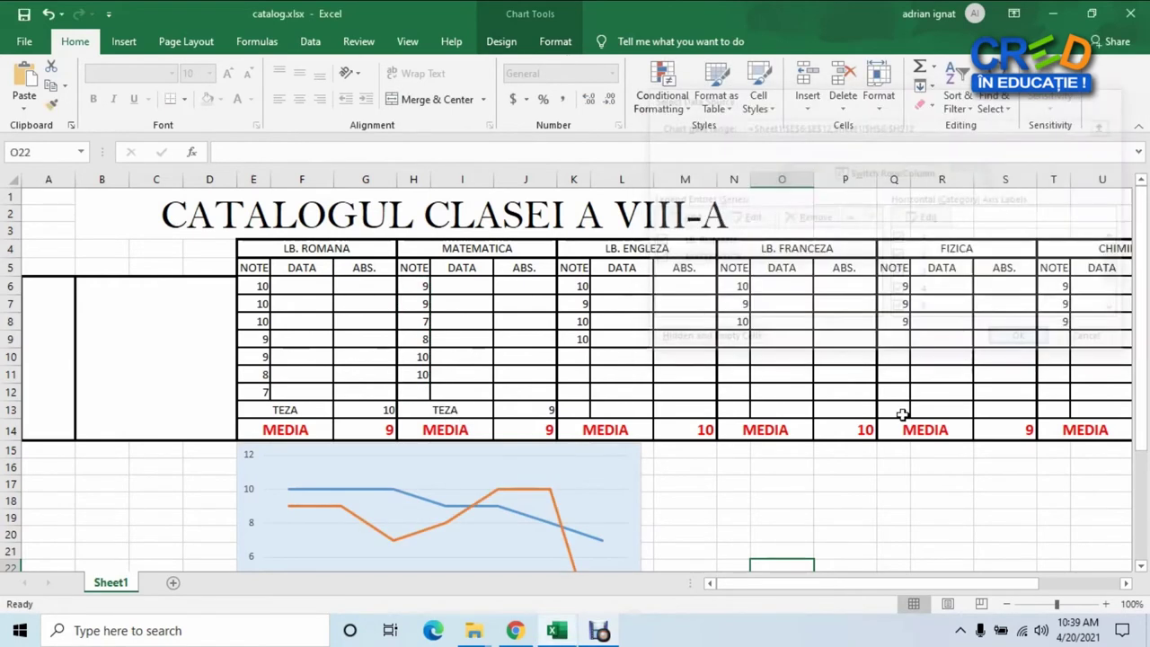
- Inspect empty cell H12, which makes the MATEMATICA line drop to 0 at point 7
{"action": "scroll", "coordinate": [736, 410], "scroll_direction": "down", "scroll_amount": 3}
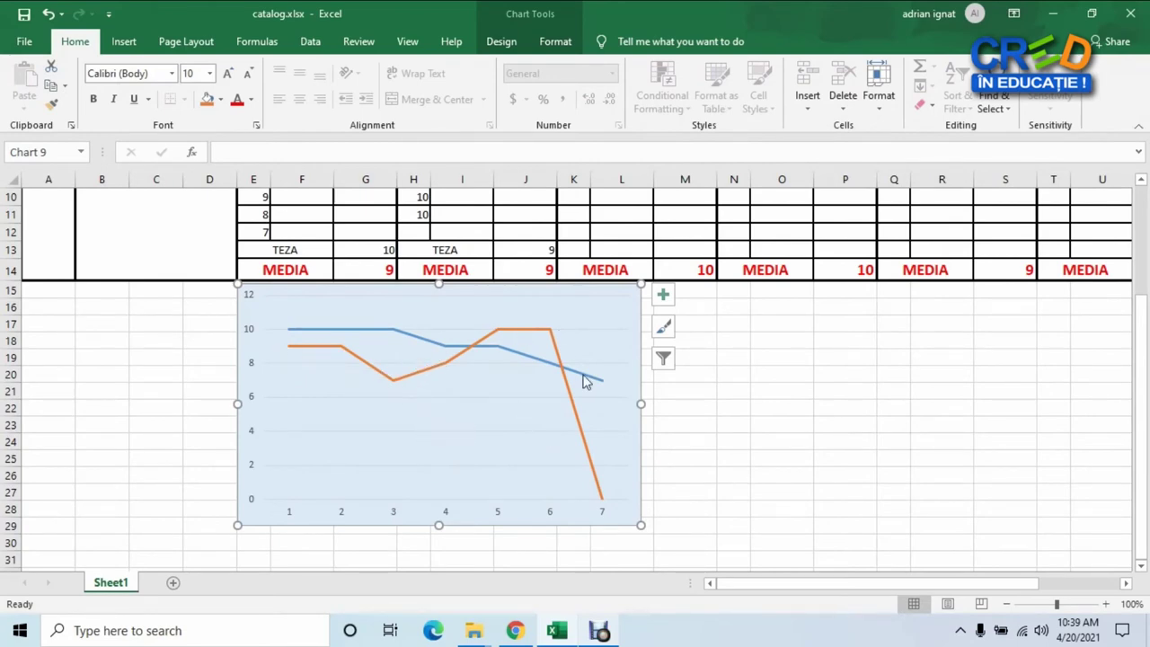
{"action": "scroll", "coordinate": [439, 401], "scroll_direction": "up", "scroll_amount": 2}
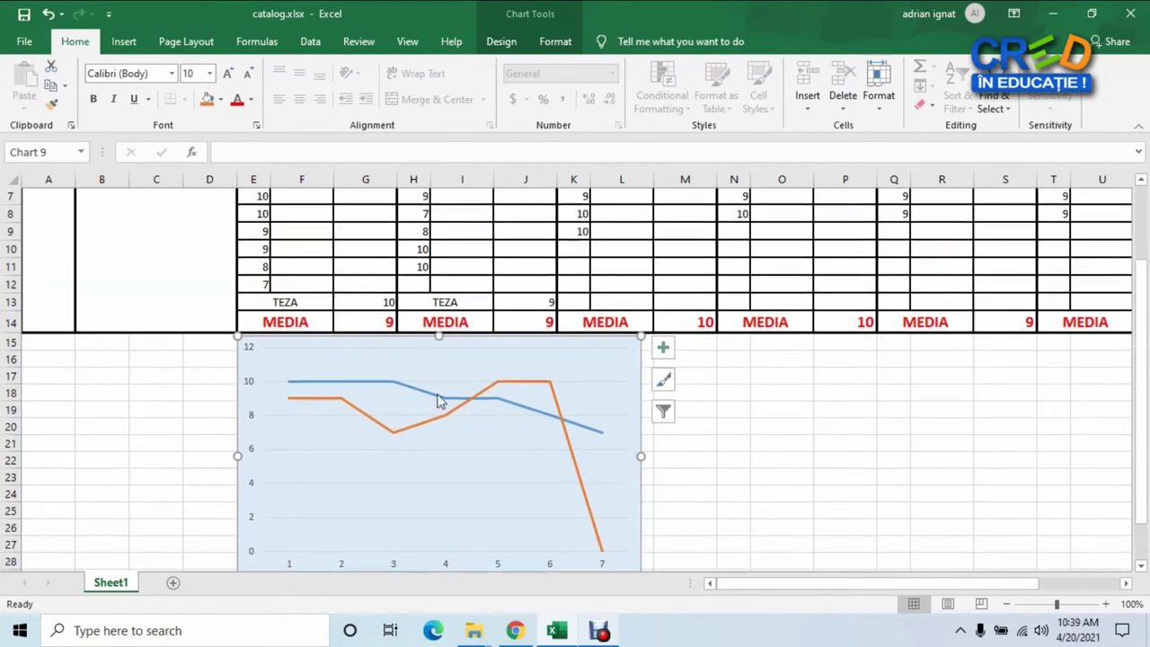
{"action": "scroll", "coordinate": [439, 401], "scroll_direction": "up", "scroll_amount": 1}
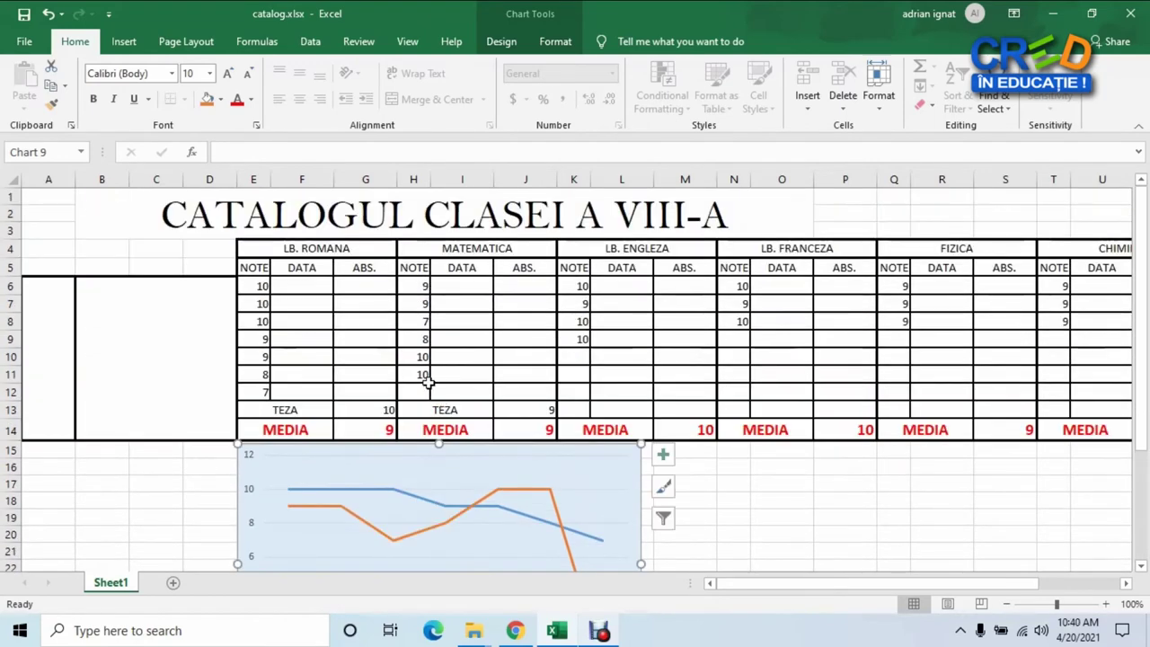
{"action": "left_click", "coordinate": [418, 394]}
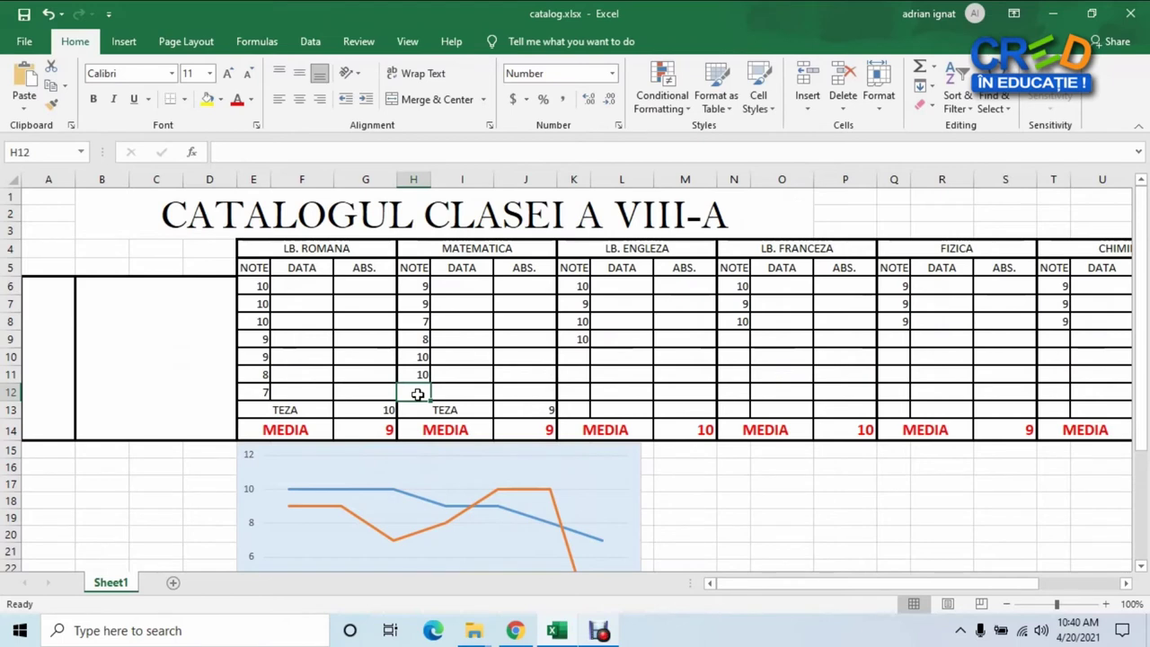
{"action": "scroll", "coordinate": [418, 395], "scroll_direction": "down", "scroll_amount": 1}
{"action": "scroll", "coordinate": [418, 395], "scroll_direction": "down", "scroll_amount": 1}
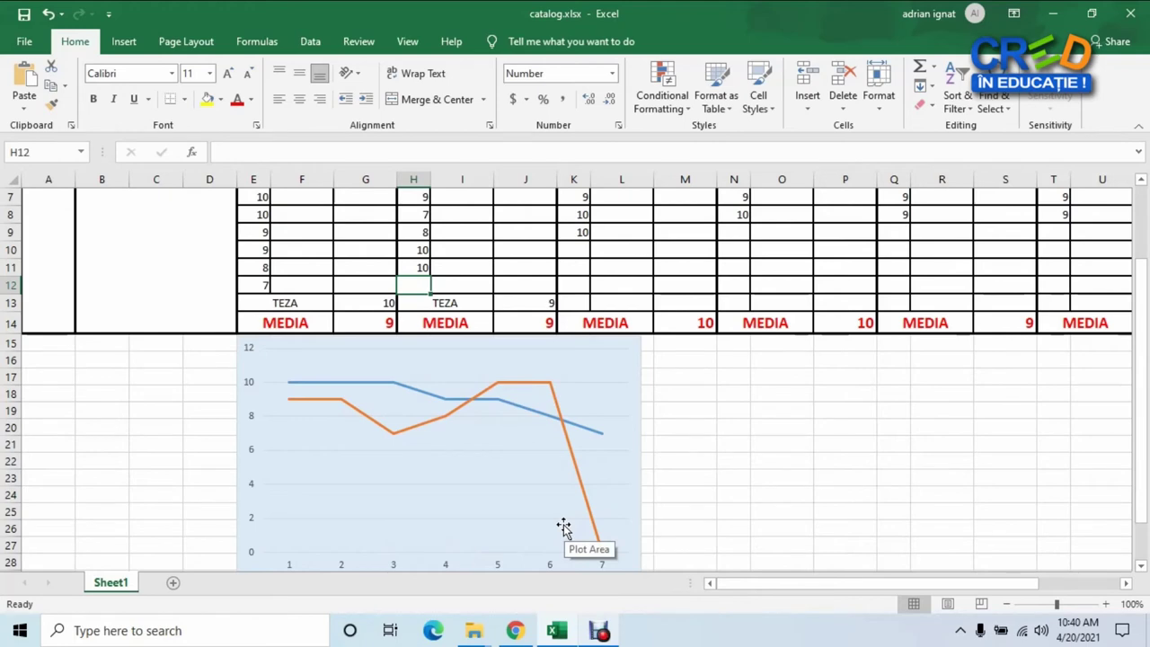
{"action": "scroll", "coordinate": [563, 527], "scroll_direction": "up", "scroll_amount": 1}
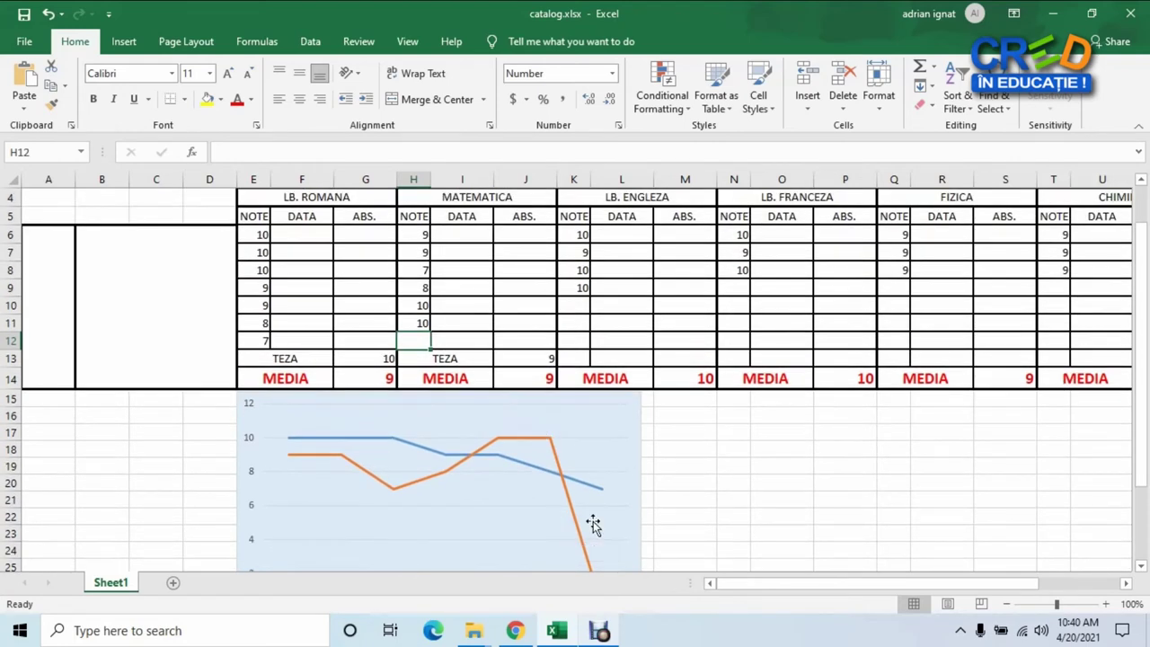
{"action": "scroll", "coordinate": [593, 521], "scroll_direction": "down", "scroll_amount": 1}
{"action": "scroll", "coordinate": [593, 521], "scroll_direction": "down", "scroll_amount": 1}
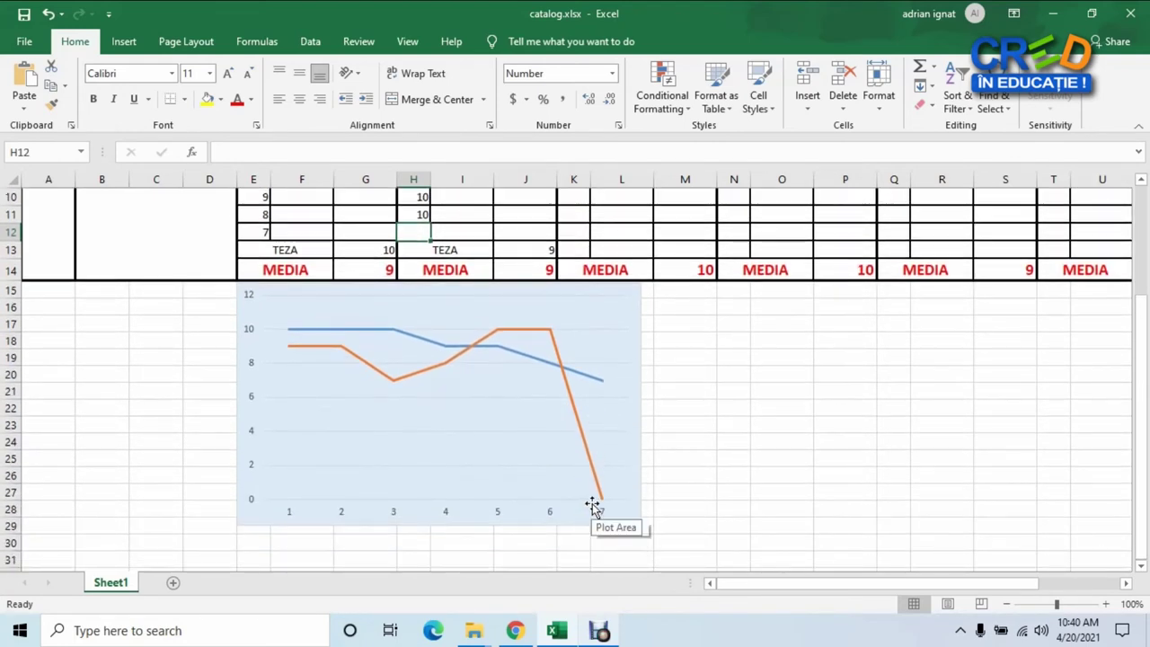
{"action": "scroll", "coordinate": [601, 503], "scroll_direction": "up", "scroll_amount": 2}
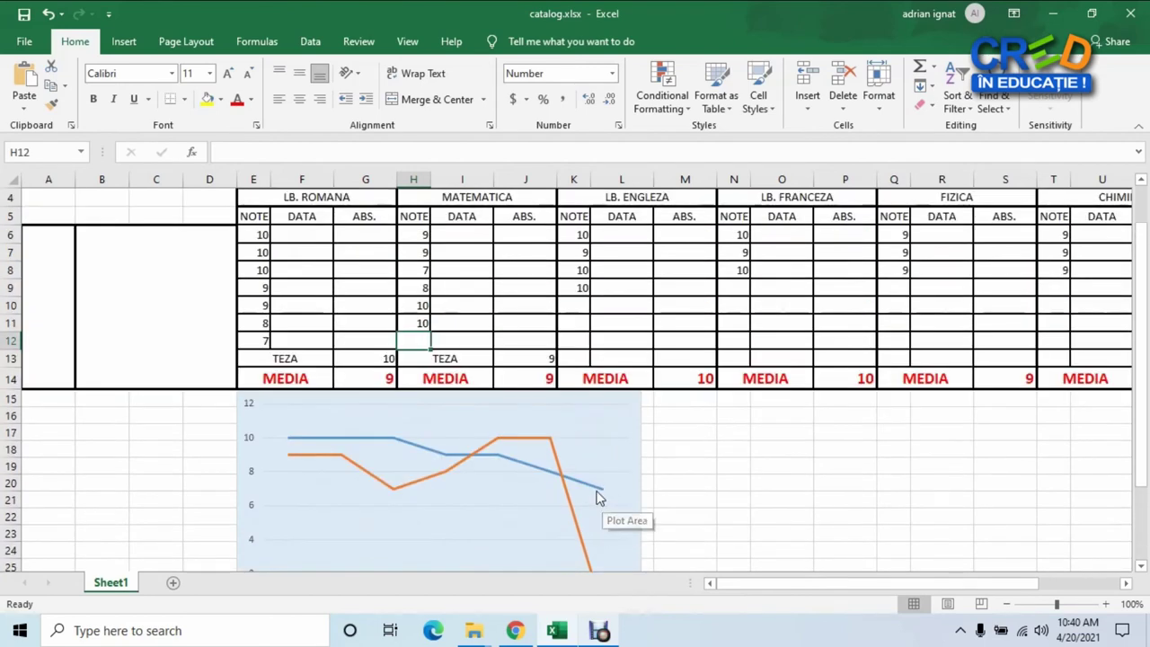
{"action": "right_click", "coordinate": [590, 407]}
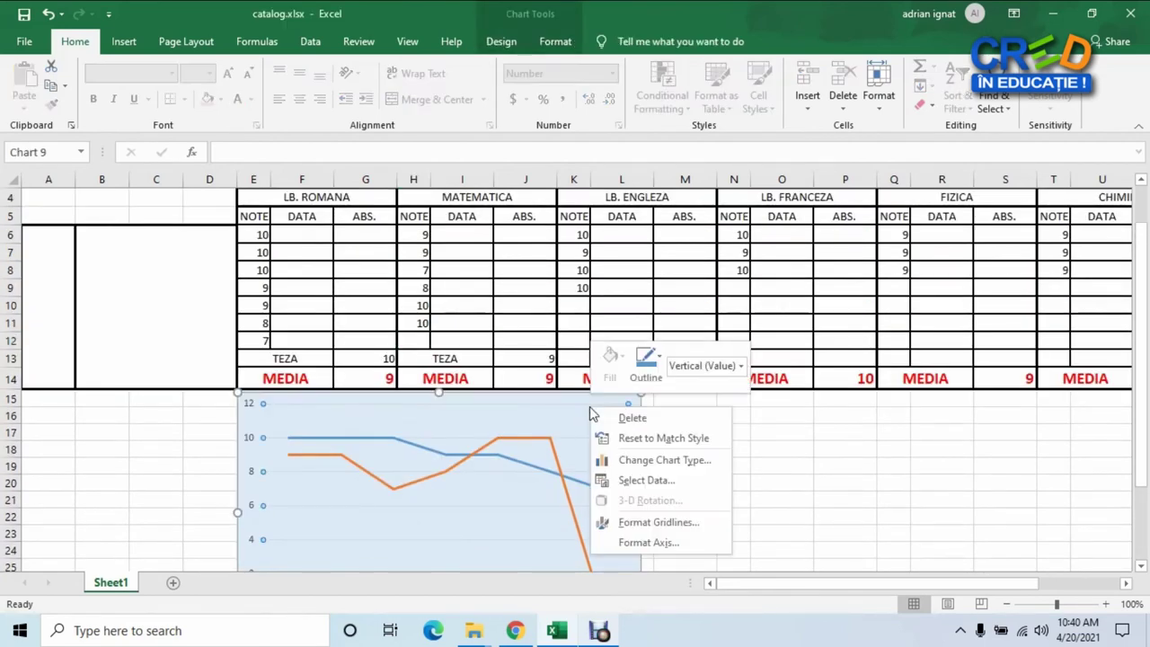
- Set Hidden and Empty Cells to 'Connect data points with line' and apply
{"action": "left_click", "coordinate": [658, 481]}
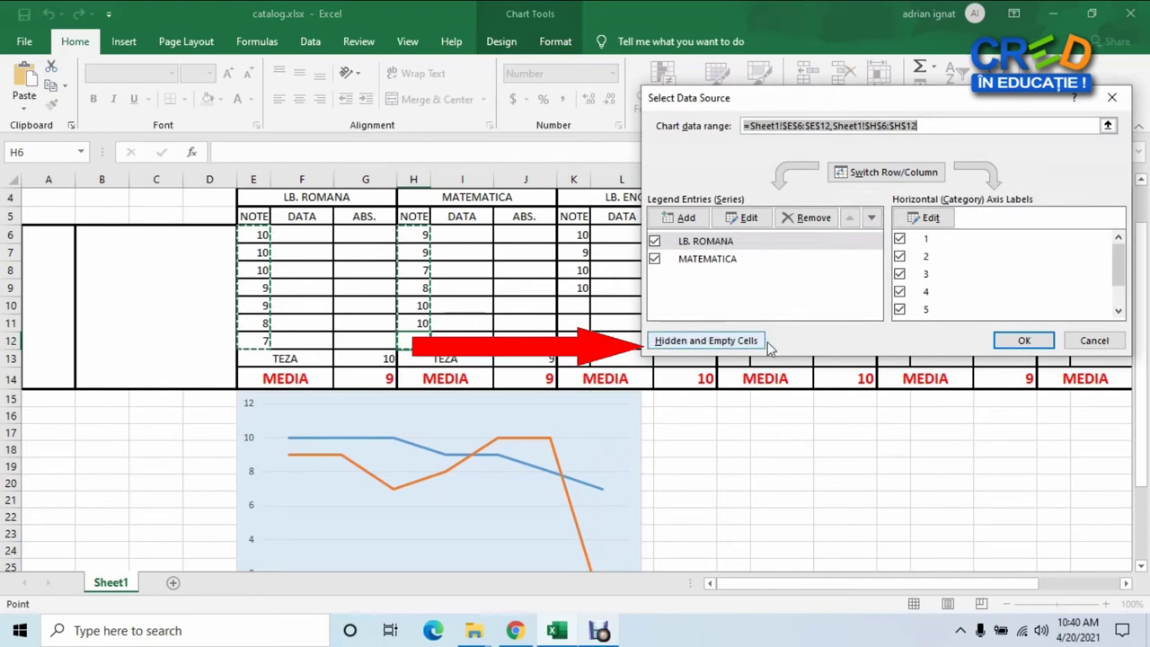
{"action": "left_click", "coordinate": [735, 346]}
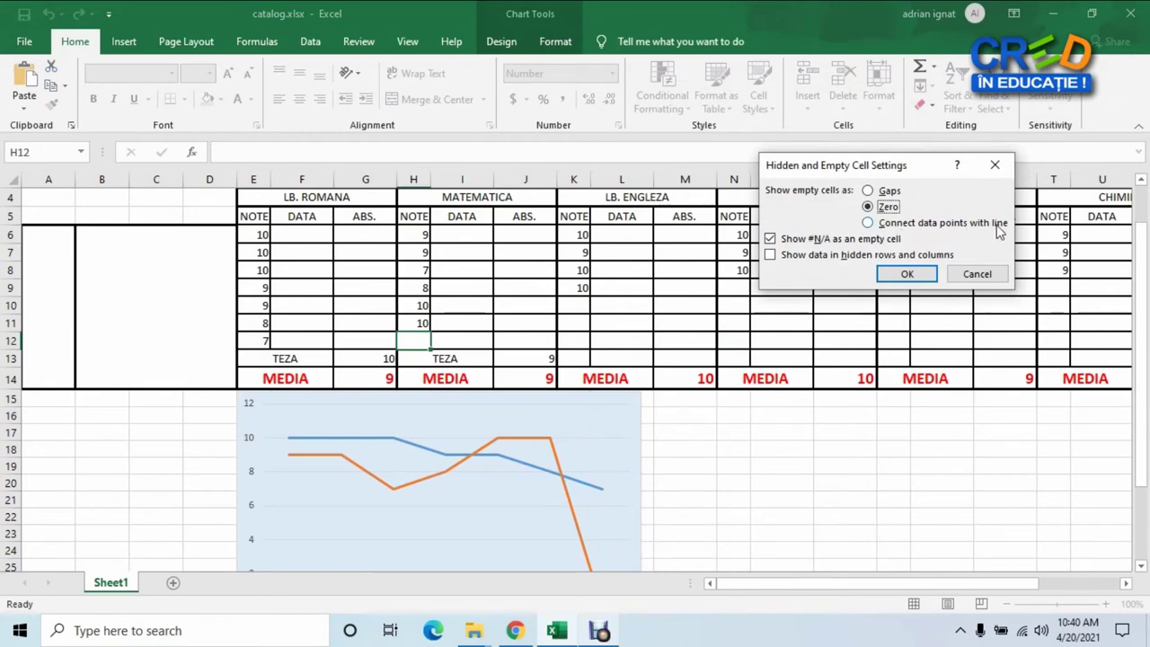
{"action": "left_click", "coordinate": [868, 223]}
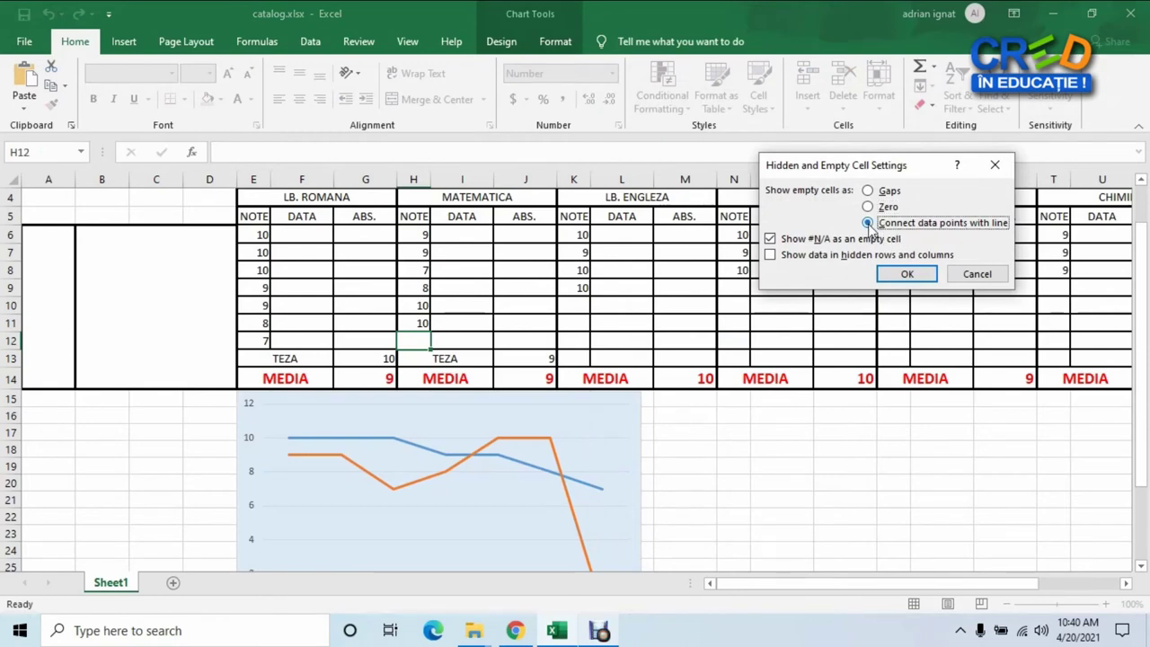
{"action": "left_click", "coordinate": [905, 275]}
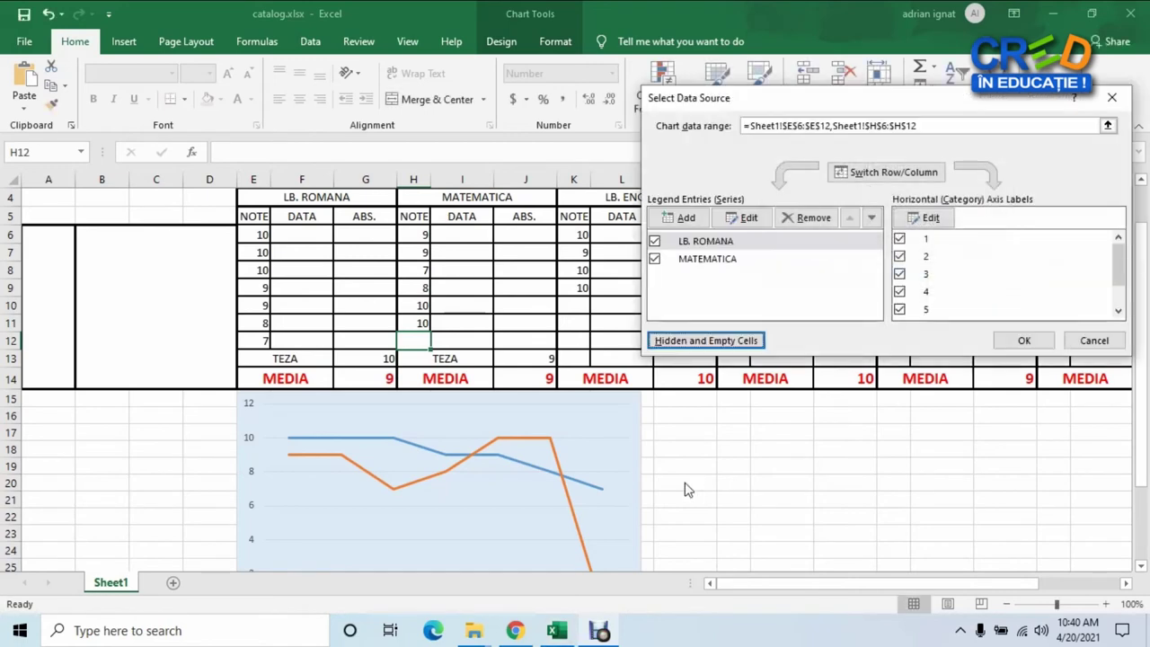
{"action": "left_click", "coordinate": [1024, 340]}
{"action": "scroll", "coordinate": [674, 436], "scroll_direction": "down", "scroll_amount": 2}
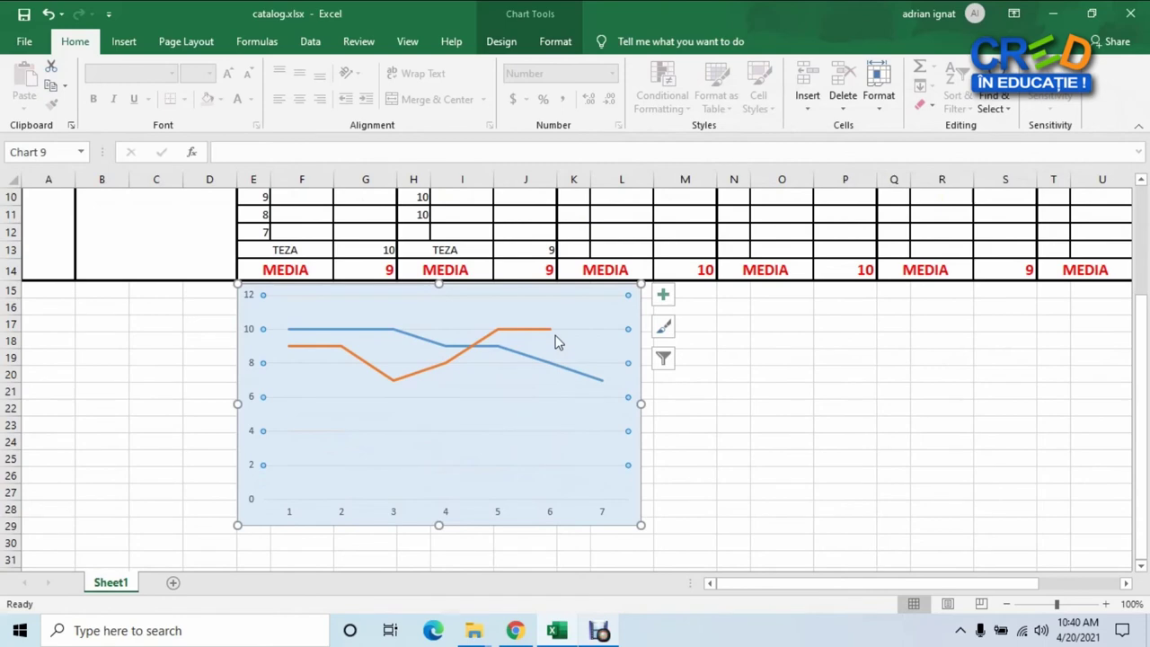
{"action": "left_click", "coordinate": [415, 233]}
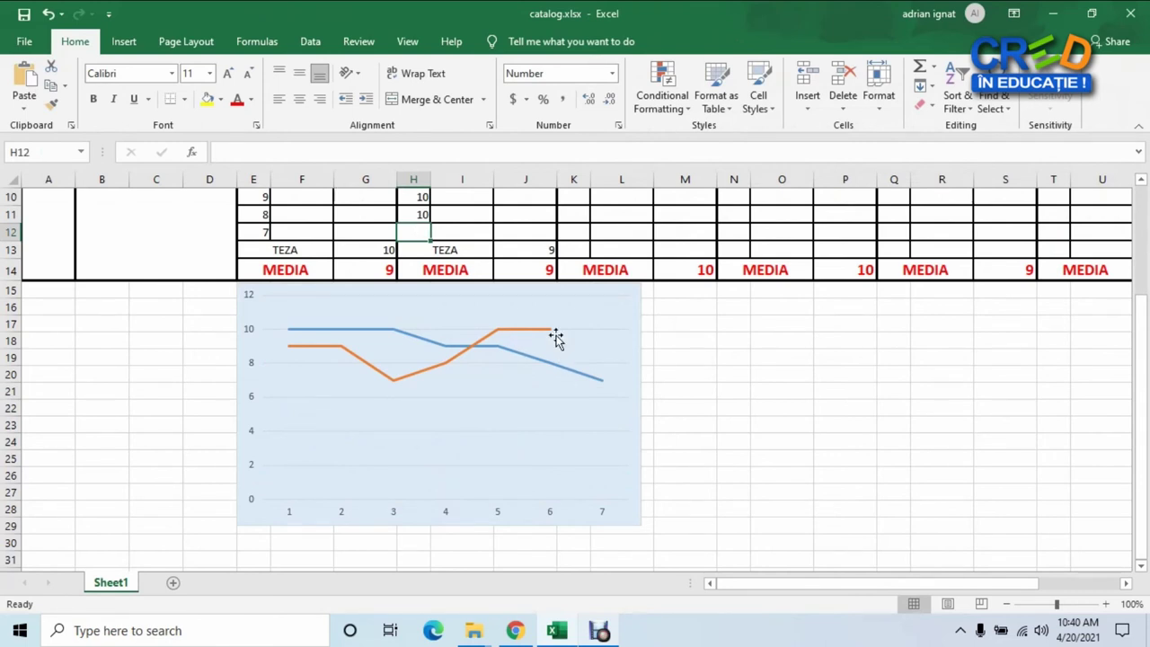
{"action": "left_click", "coordinate": [415, 214]}
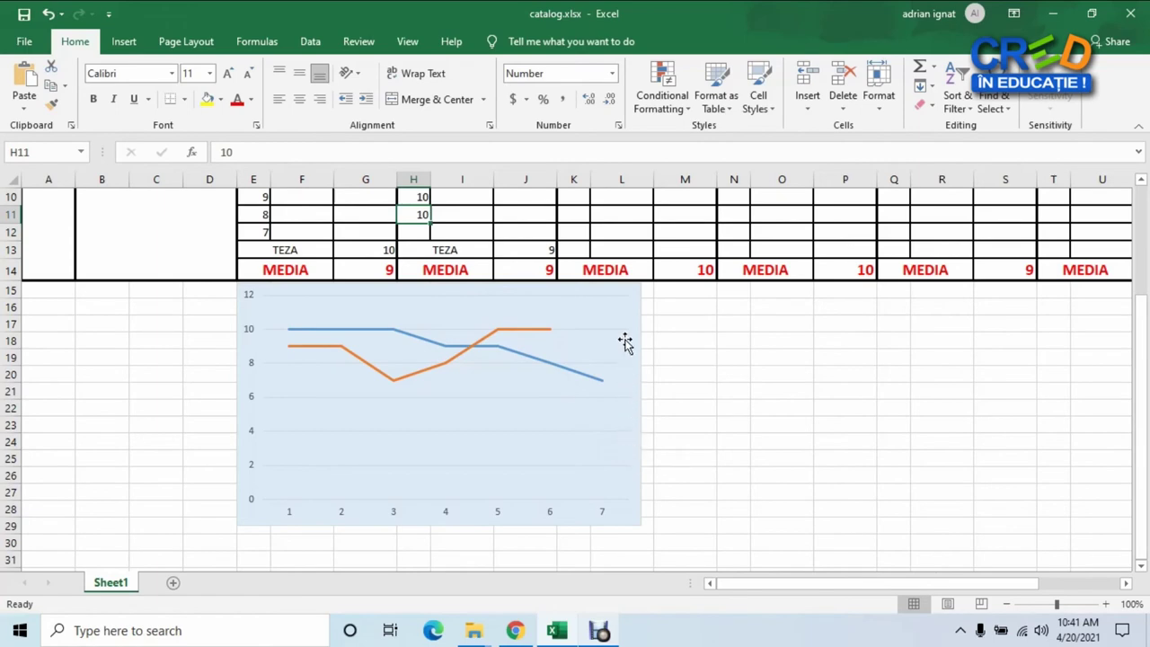
{"action": "left_click", "coordinate": [688, 385]}
{"action": "scroll", "coordinate": [701, 404], "scroll_direction": "up", "scroll_amount": 1}
{"action": "scroll", "coordinate": [705, 418], "scroll_direction": "up", "scroll_amount": 1}
{"action": "left_click", "coordinate": [623, 440]}
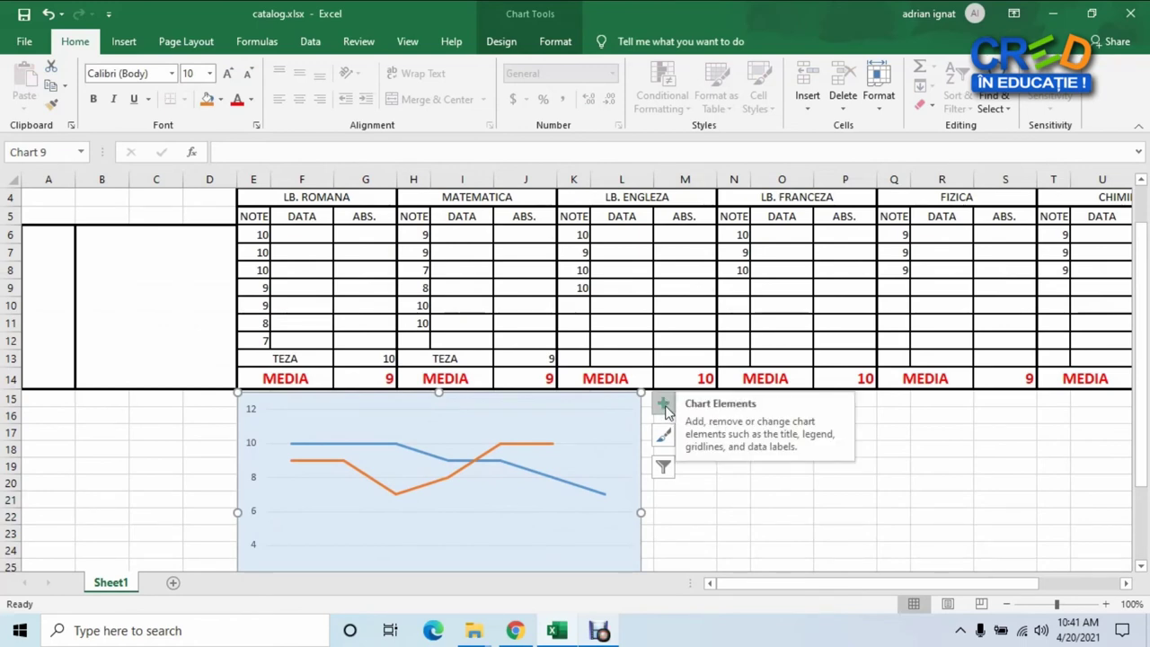
{"action": "left_click", "coordinate": [663, 406]}
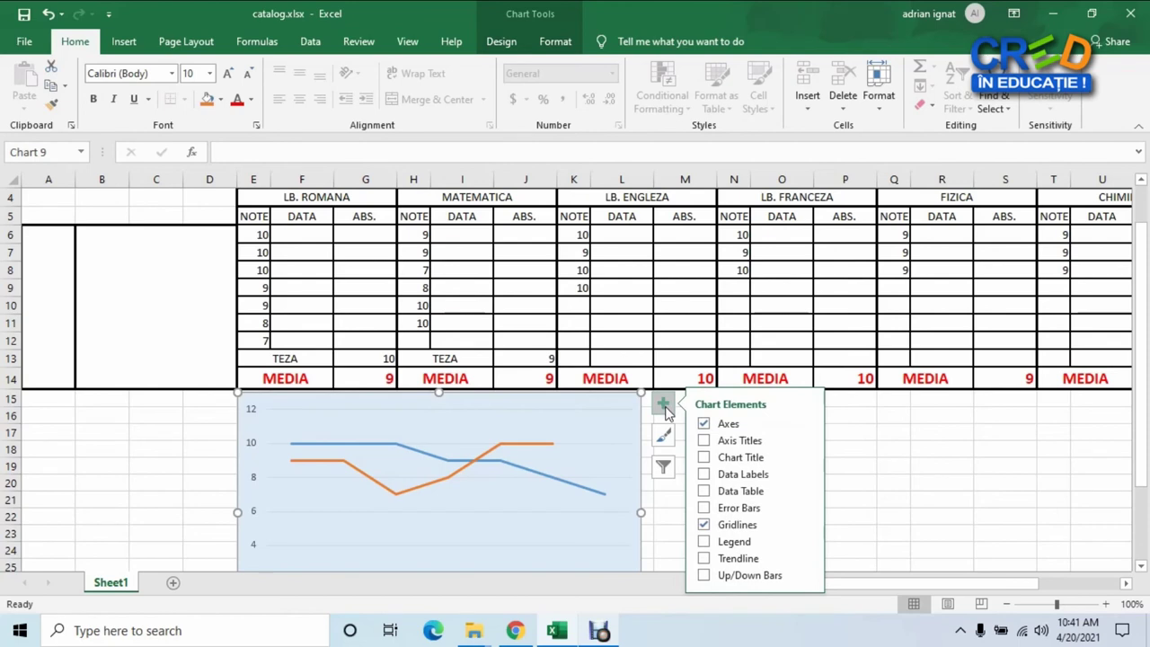
- Enable the chart title and replace the 'Chart Title' placeholder with EVOLUTIA NOTELOR
{"action": "left_click", "coordinate": [748, 460]}
{"action": "left_click_drag", "start_coordinate": [445, 415], "coordinate": [466, 422]}
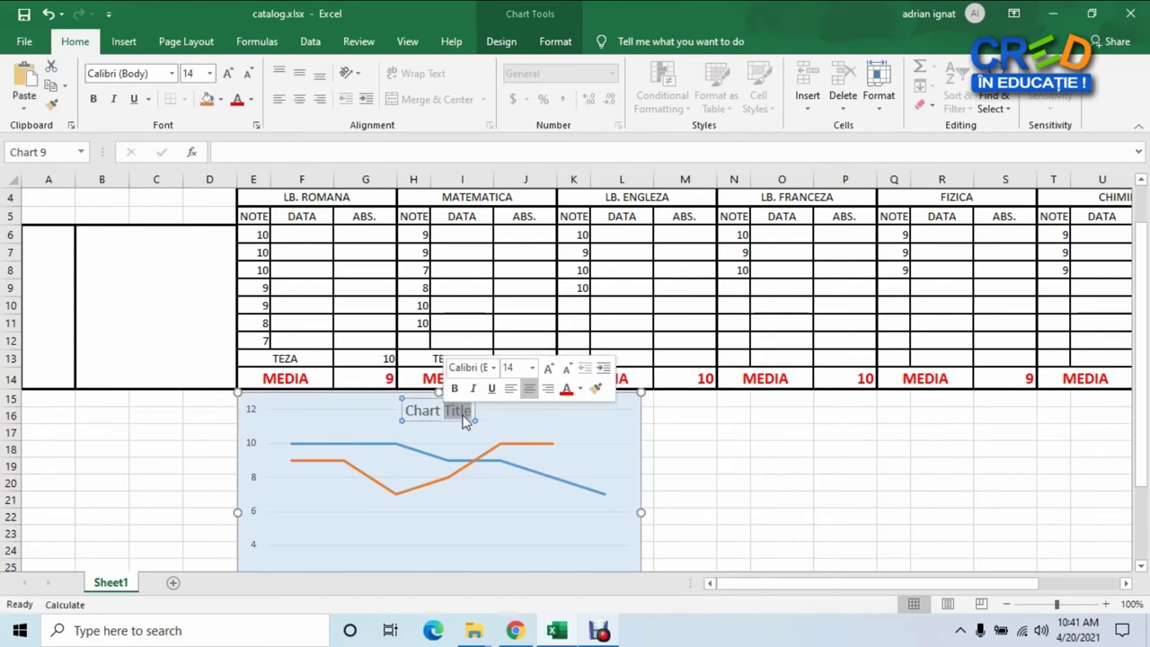
{"action": "key", "text": "BackSpace"}
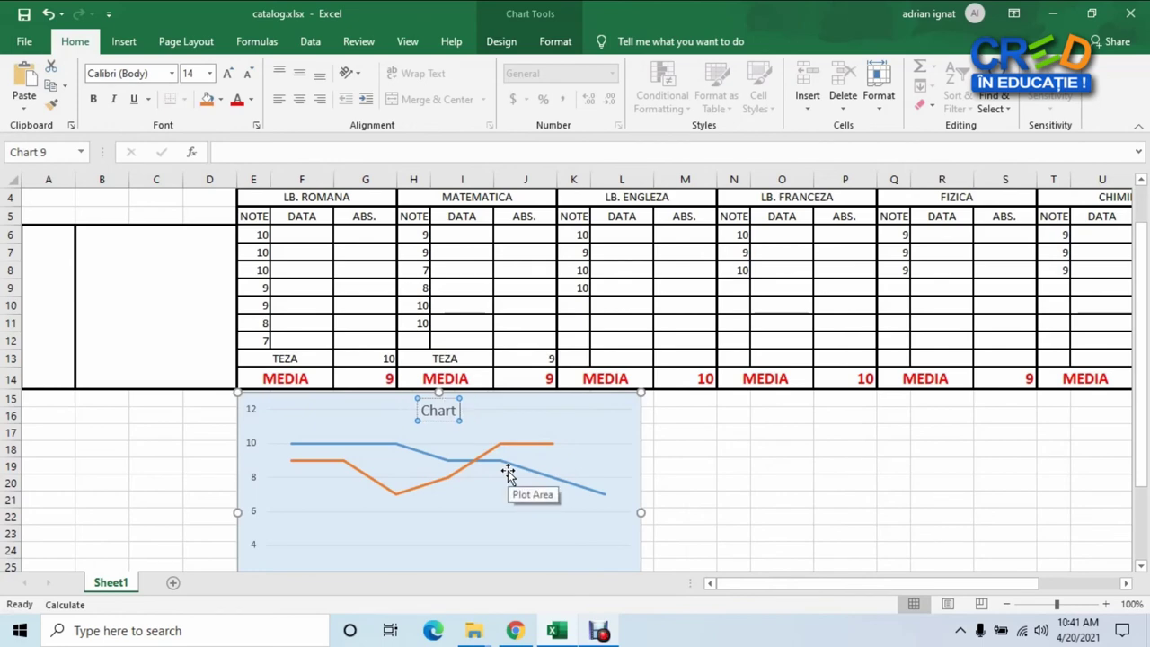
{"action": "key", "text": "BackSpace"}
{"action": "key", "text": "BackSpace"}
{"action": "key", "text": "BackSpace"}
{"action": "key", "text": "BackSpace"}
{"action": "key", "text": "BackSpace"}
{"action": "type", "text": "EVOLUT"}
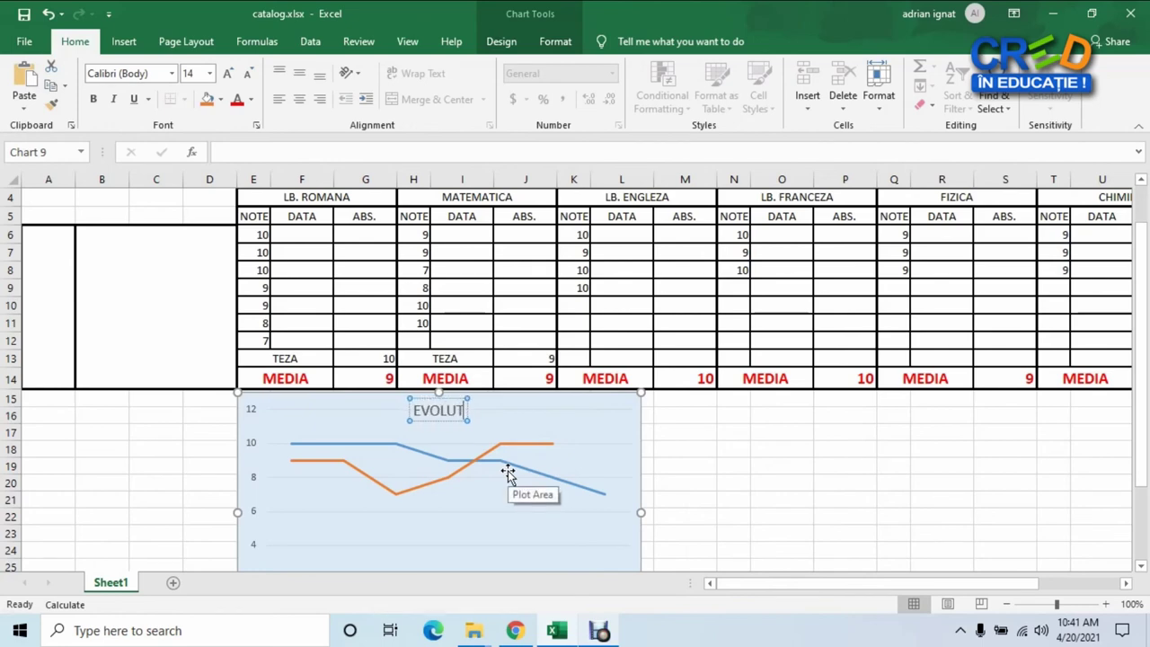
{"action": "type", "text": "IA NOTELOR"}
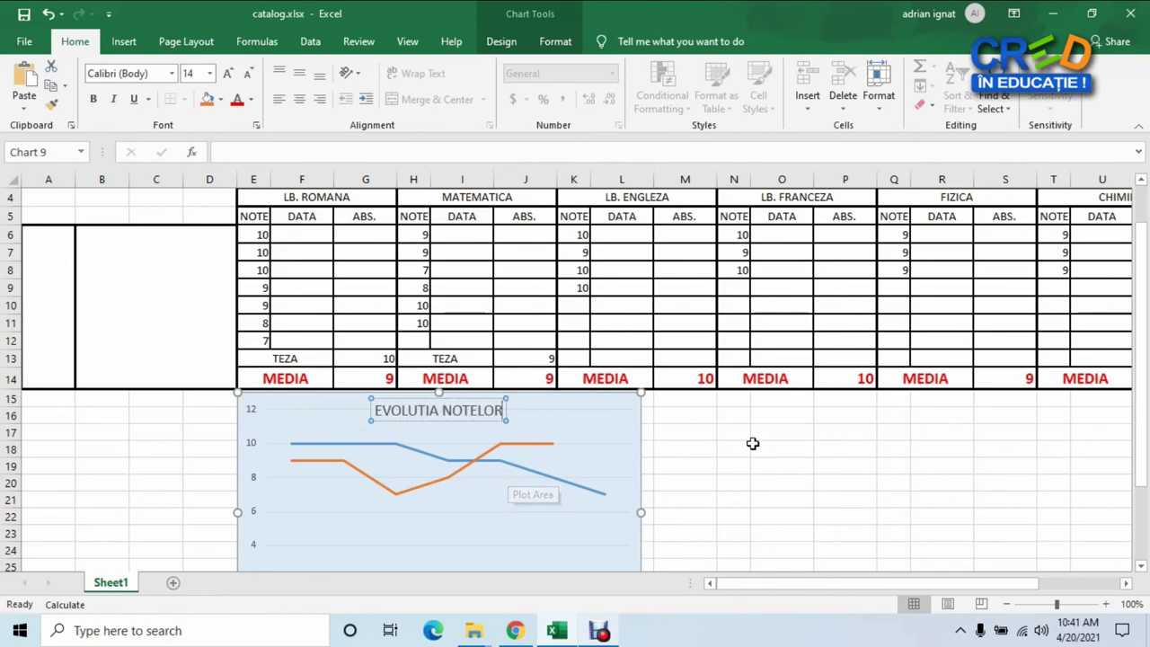
{"action": "left_click", "coordinate": [752, 443]}
{"action": "left_click", "coordinate": [621, 421]}
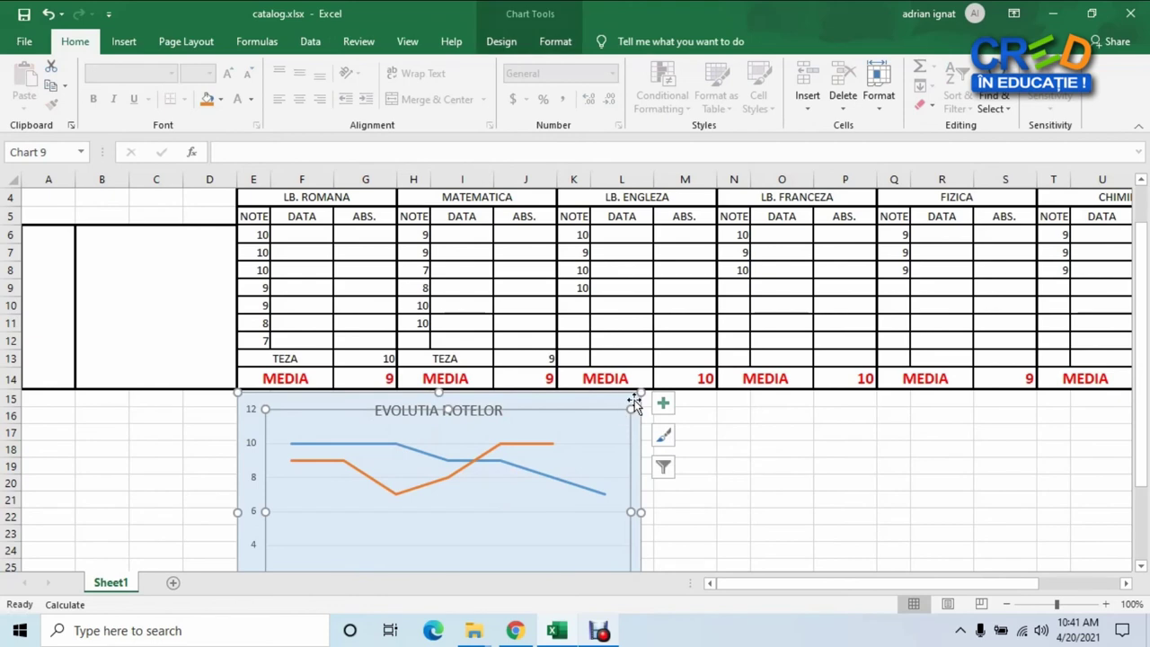
- Turn on Data Table in Chart Elements to list each point's LB. ROMANA and MATEMATICA grades
{"action": "left_click", "coordinate": [664, 405]}
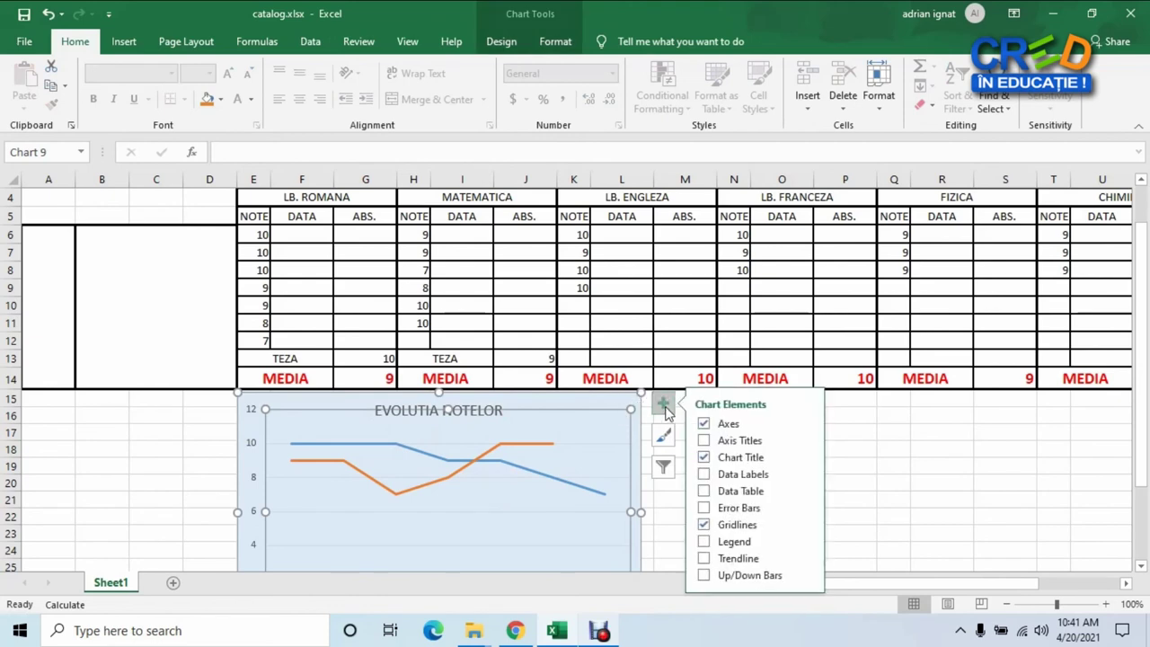
{"action": "left_click", "coordinate": [751, 493]}
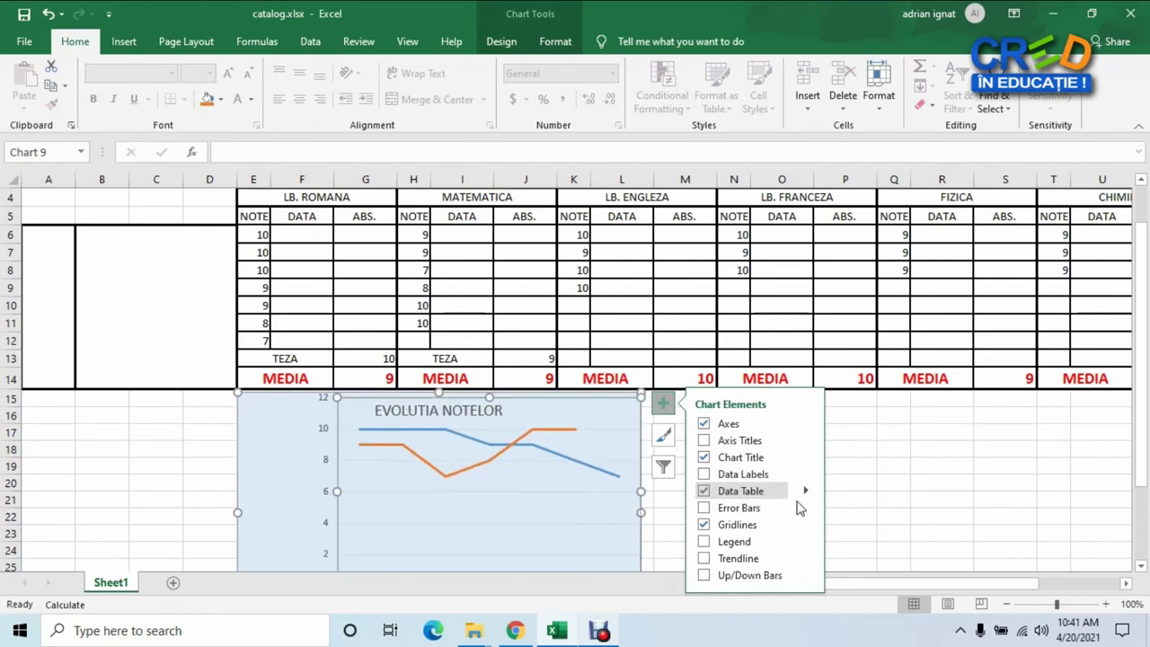
{"action": "left_click", "coordinate": [918, 503]}
{"action": "scroll", "coordinate": [918, 505], "scroll_direction": "down", "scroll_amount": 2}
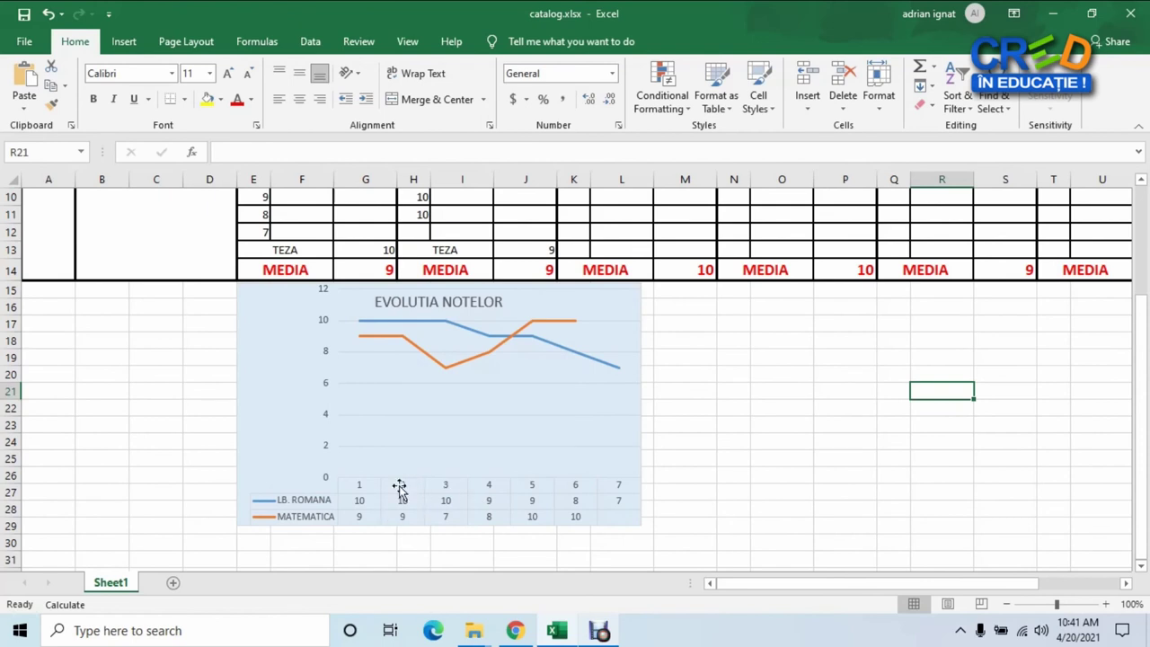
{"action": "left_click", "coordinate": [311, 524]}
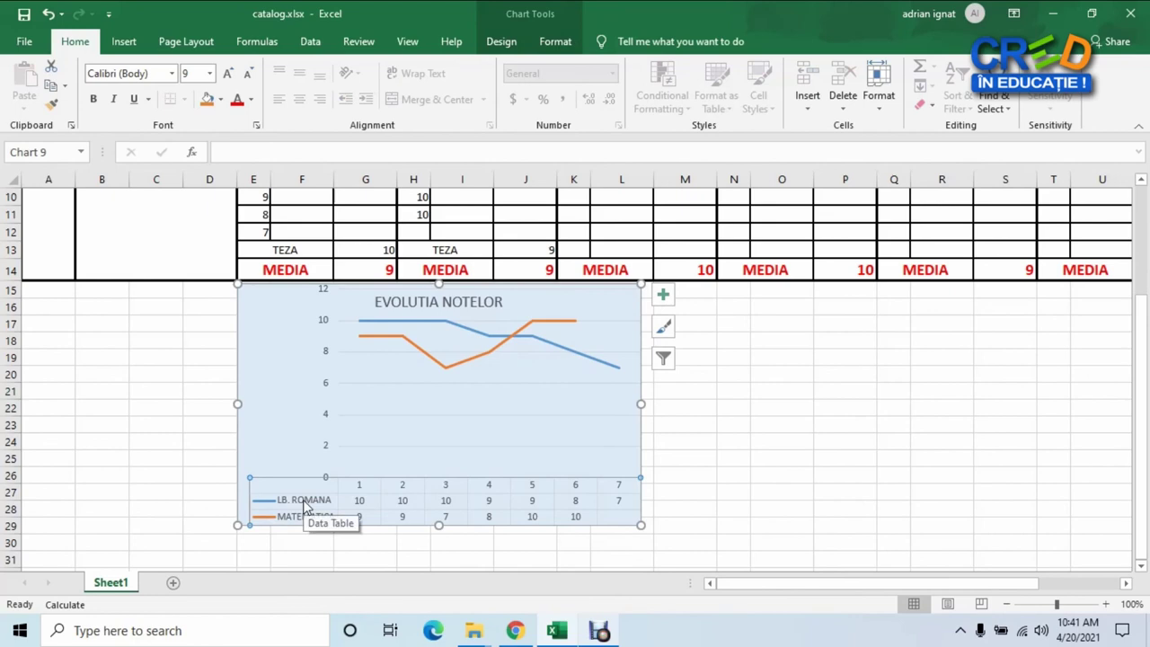
{"action": "left_click", "coordinate": [755, 462]}
{"action": "scroll", "coordinate": [712, 484], "scroll_direction": "up", "scroll_amount": 1}
{"action": "scroll", "coordinate": [710, 483], "scroll_direction": "up", "scroll_amount": 1}
{"action": "scroll", "coordinate": [710, 481], "scroll_direction": "up", "scroll_amount": 1}
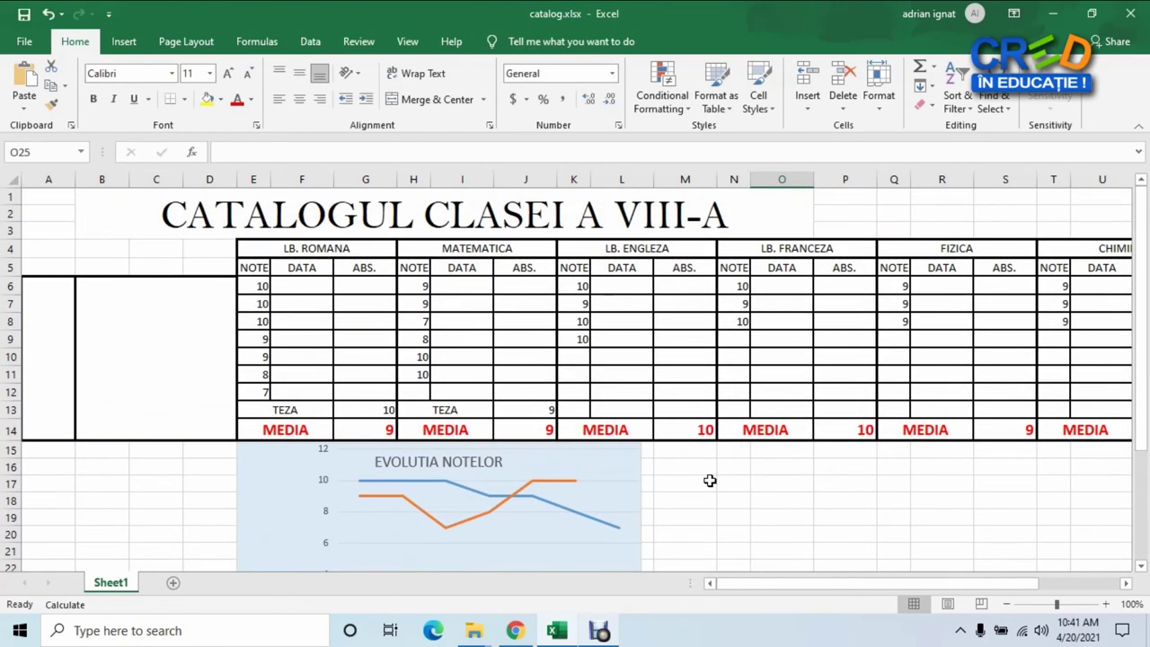
{"action": "scroll", "coordinate": [739, 484], "scroll_direction": "down", "scroll_amount": 3}
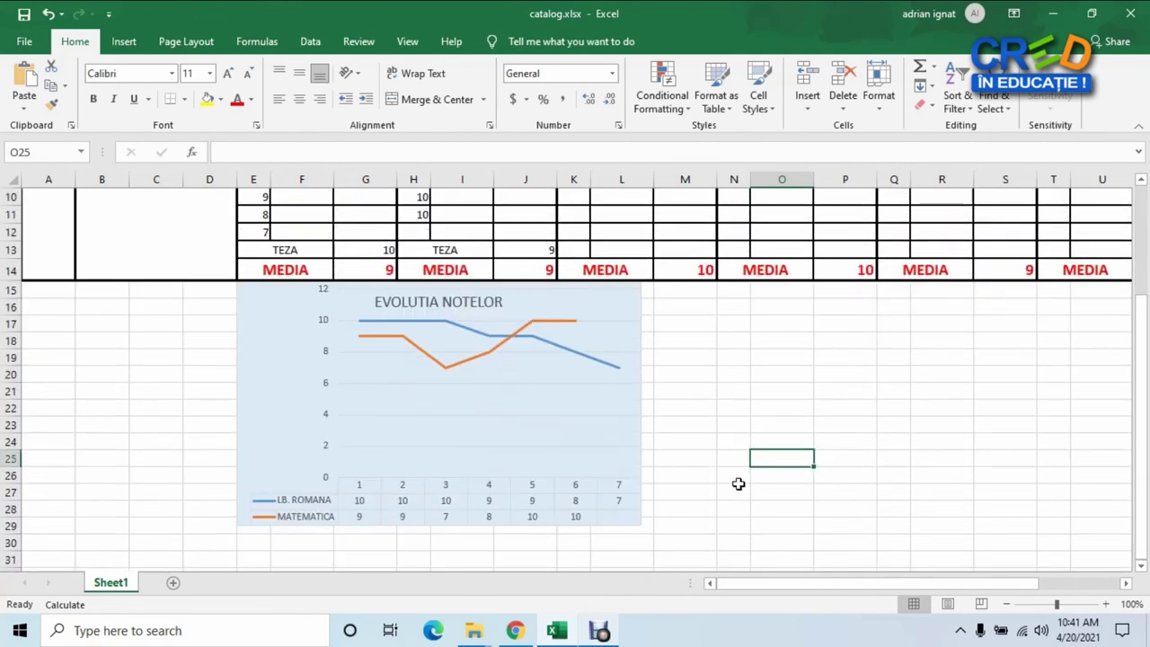